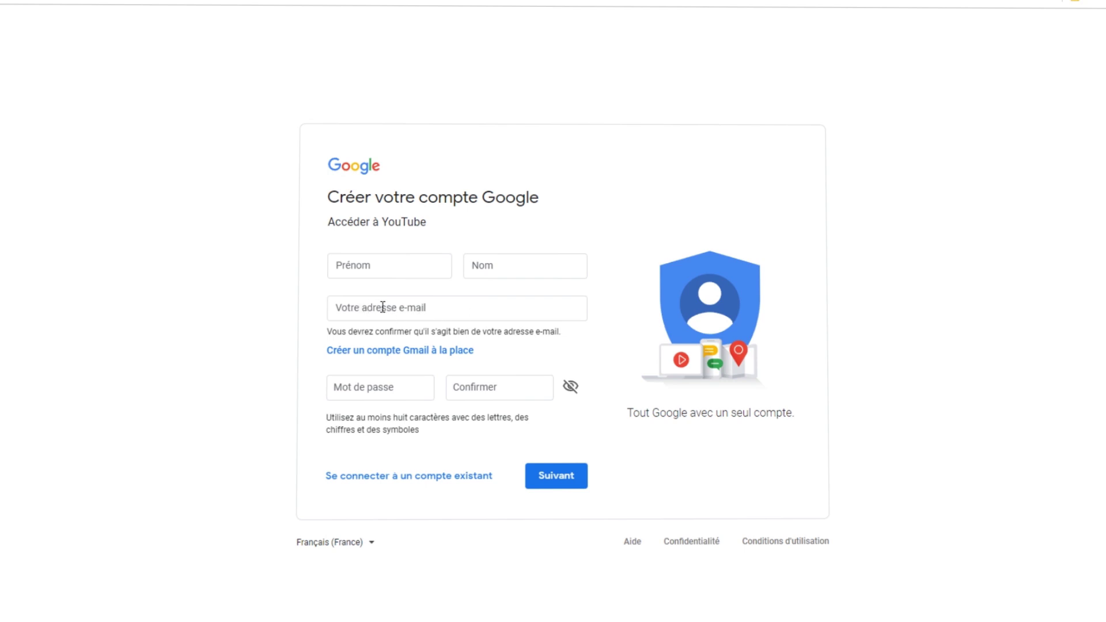
# Step: Switch to creating a new Gmail address and enter the first name, last name and username
pyautogui.click(411, 352)
pyautogui.click(389, 262)
pyautogui.press('Tab')
pyautogui.press('Tab')
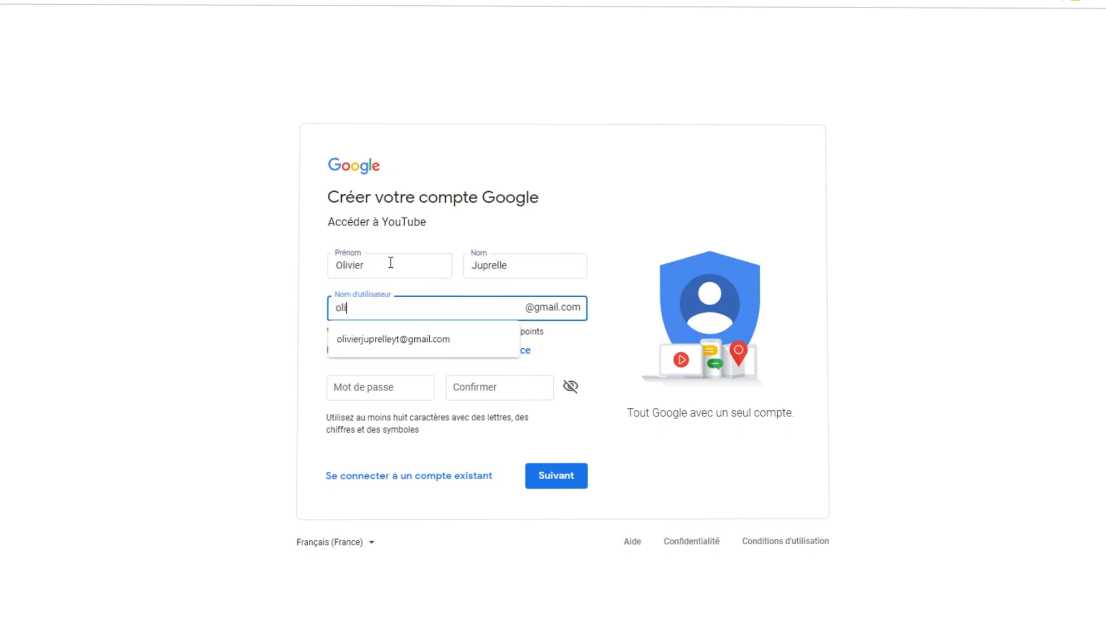
# Step: Set and confirm the account password, then submit the account details
pyautogui.click(356, 388)
pyautogui.write('•••••••••••')
pyautogui.press('Tab')
pyautogui.write('•••••••••••')
pyautogui.click(239, 363)
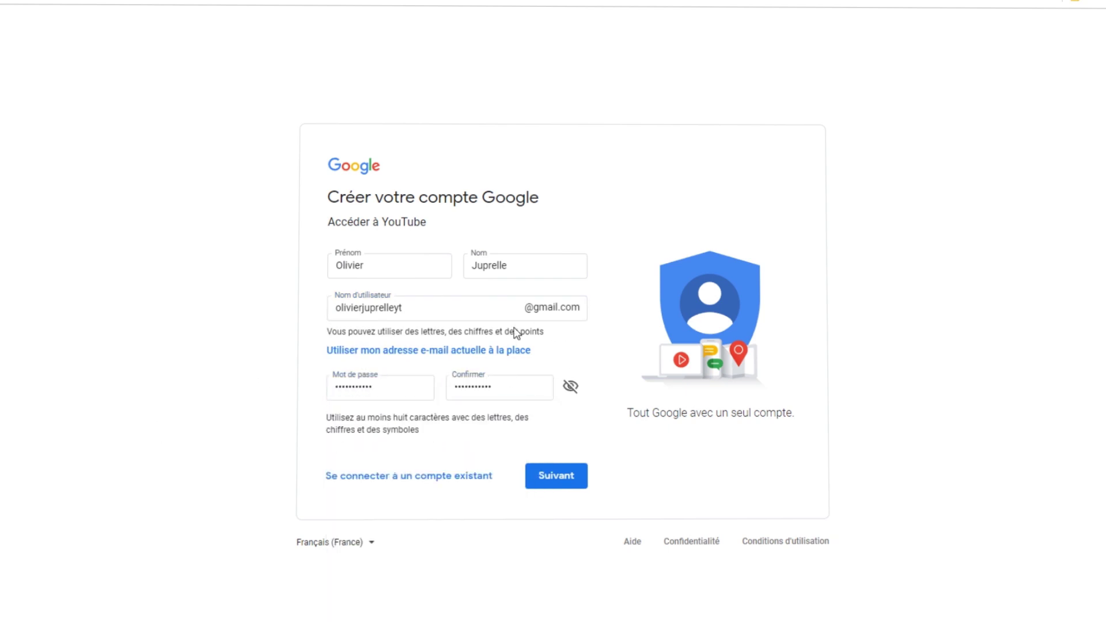
pyautogui.click(561, 482)
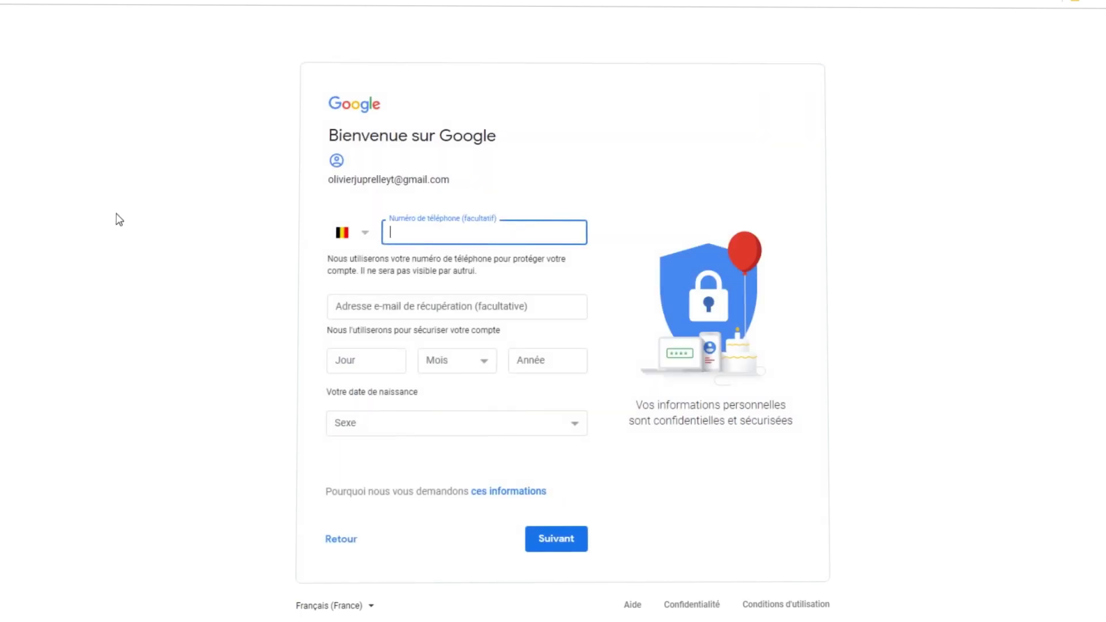
# Step: Enter the phone number and accept the suggested recovery e-mail
pyautogui.press('Tab')
pyautogui.click(397, 343)
# Step: Fill in the birth day, month, year and gender, then continue
pyautogui.click(363, 360)
pyautogui.write('03')
pyautogui.press('Tab')
pyautogui.click(461, 361)
pyautogui.click(468, 393)
pyautogui.click(570, 360)
pyautogui.write('1978')
pyautogui.click(443, 423)
pyautogui.click(446, 454)
pyautogui.click(563, 544)
# Step: Verify the phone with the SMS code and skip linking it to other services
pyautogui.click(558, 357)
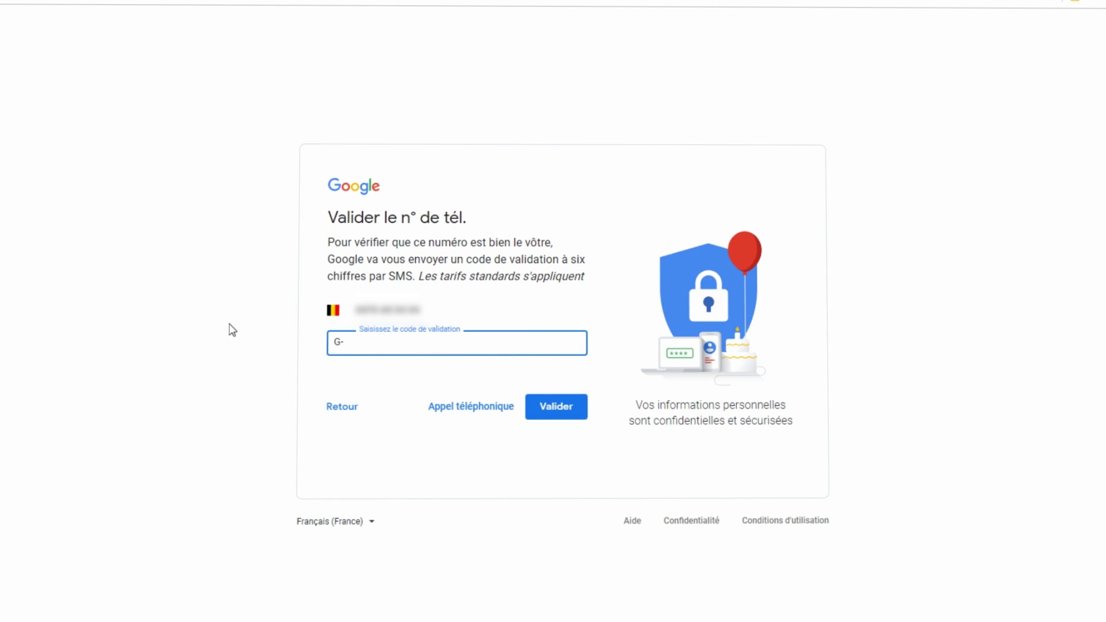
pyautogui.press('Return')
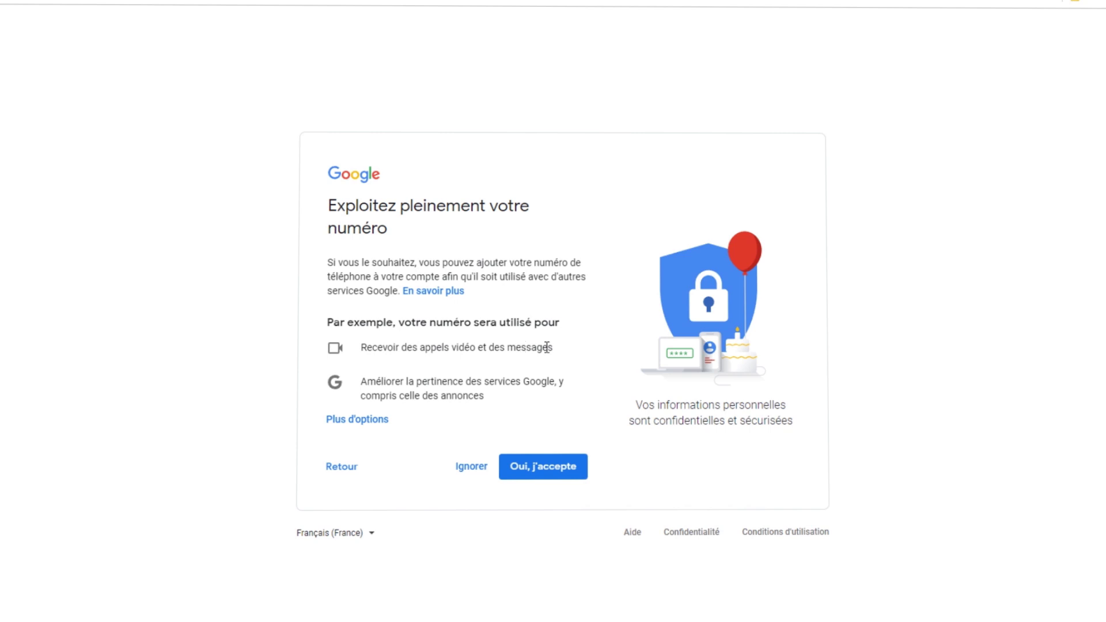
pyautogui.click(468, 470)
# Step: Accept the terms of use and personal-data consent, and create the Google account
pyautogui.scroll(-5, 476, 484)
pyautogui.click(332, 436)
pyautogui.click(332, 458)
pyautogui.click(535, 525)
pyautogui.click(334, 388)
pyautogui.scroll(-5, 426, 364)
pyautogui.click(333, 442)
pyautogui.click(332, 436)
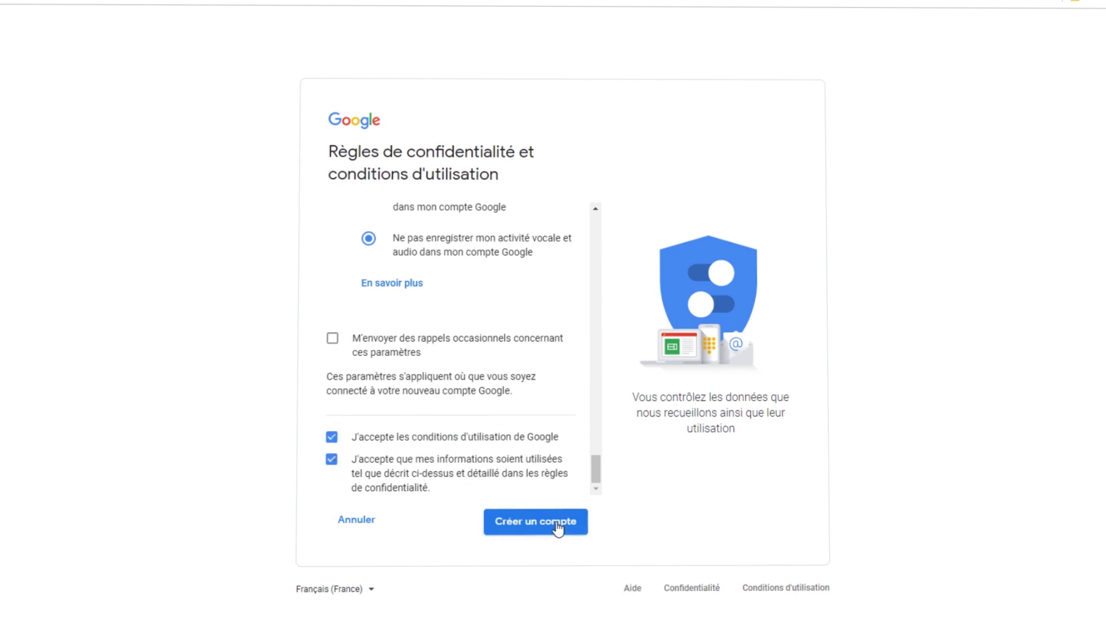
pyautogui.click(519, 524)
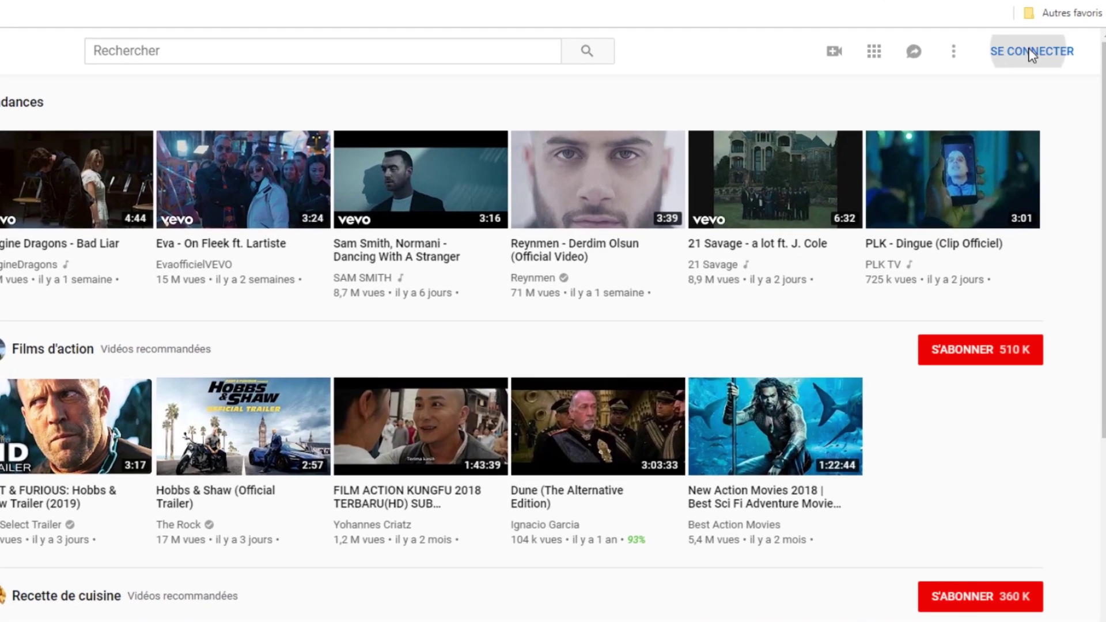
# Step: Sign in to YouTube, then open and close the video creation menu without choosing anything
pyautogui.click(1030, 53)
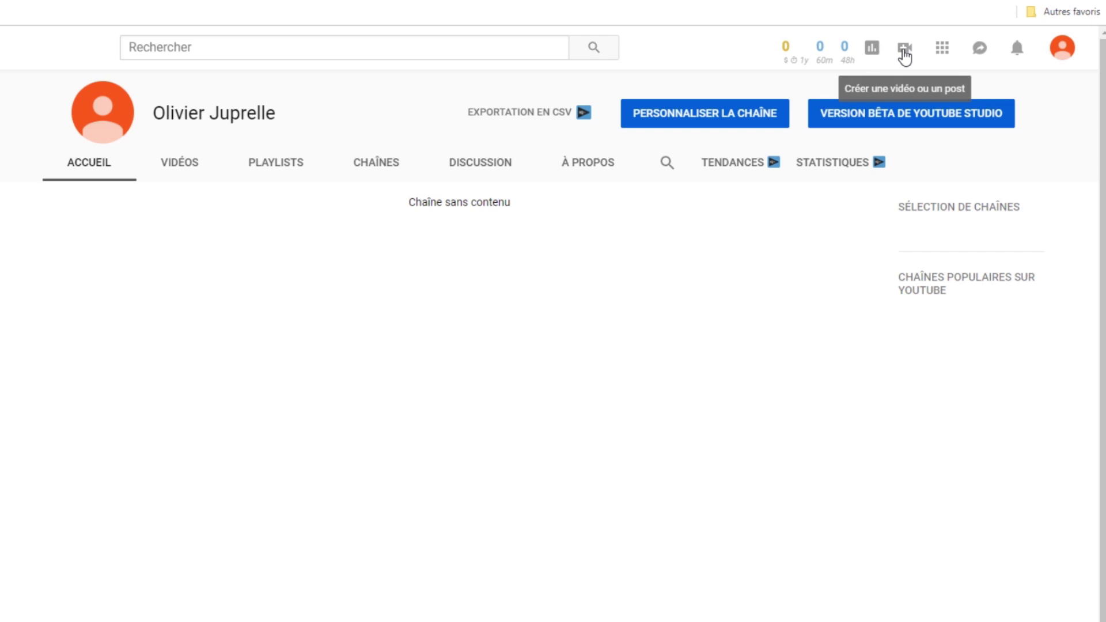
pyautogui.click(904, 52)
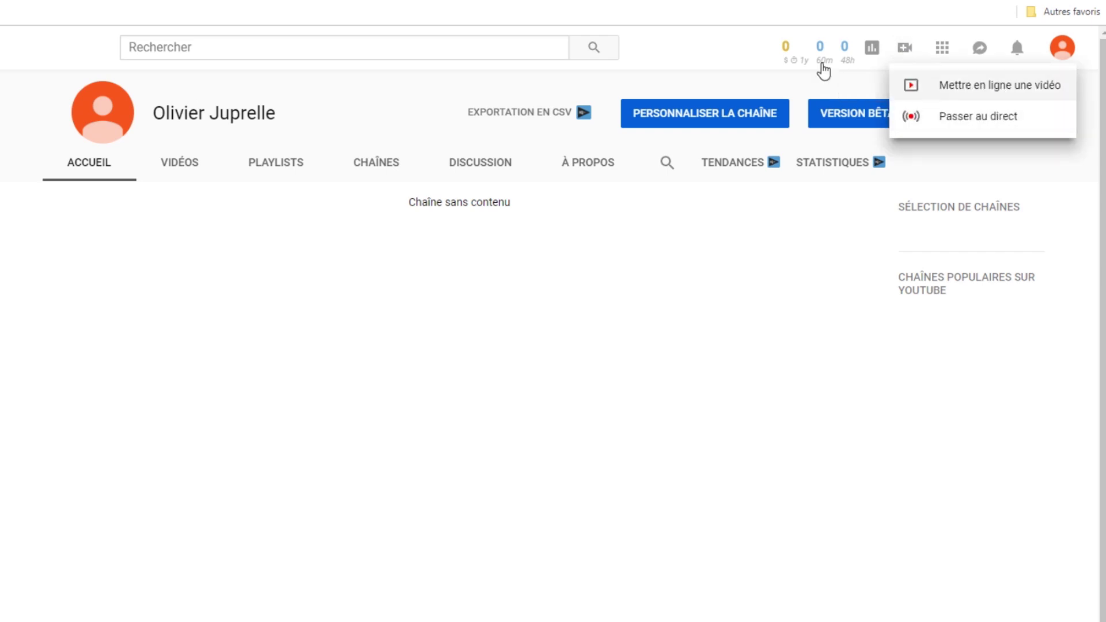
pyautogui.click(714, 58)
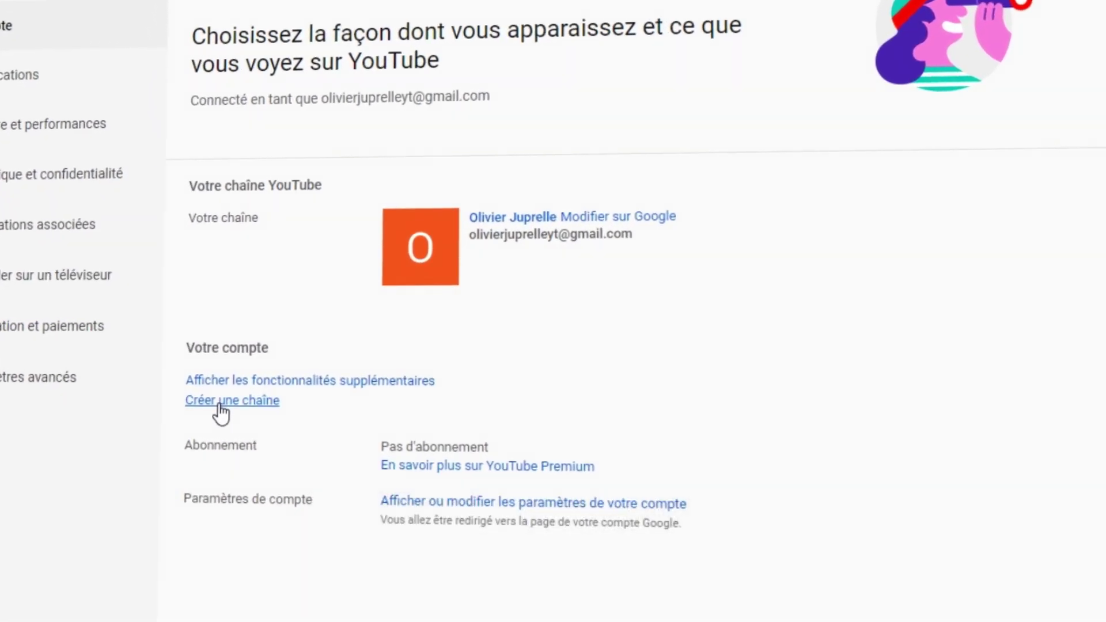
# Step: Create a new channel with the brand account name 'Vidéo Mania'
pyautogui.click(220, 402)
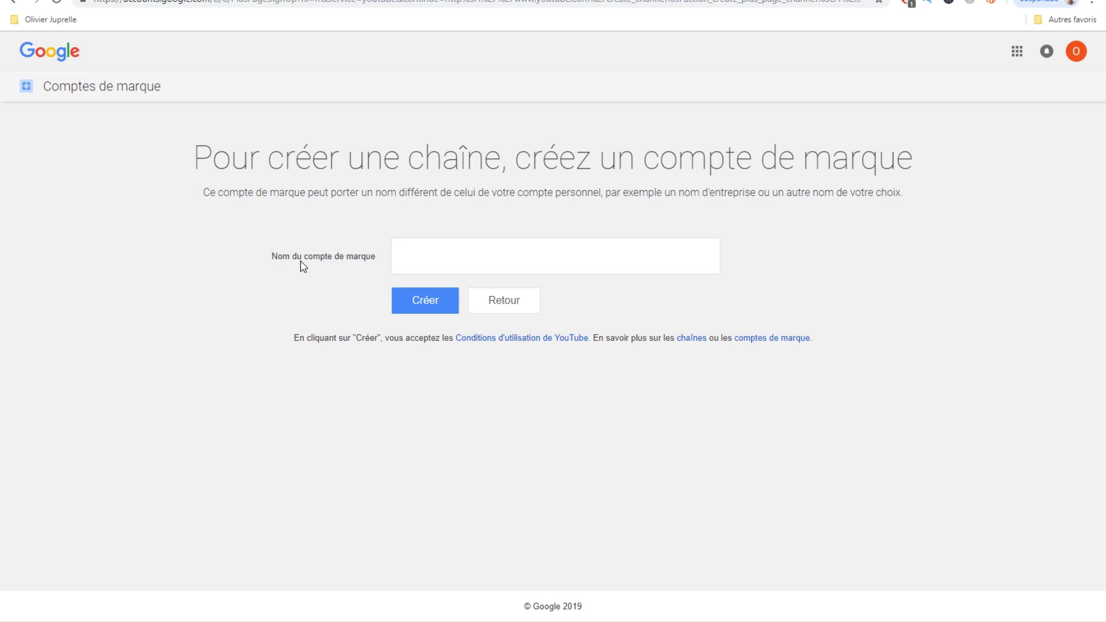
pyautogui.click(435, 255)
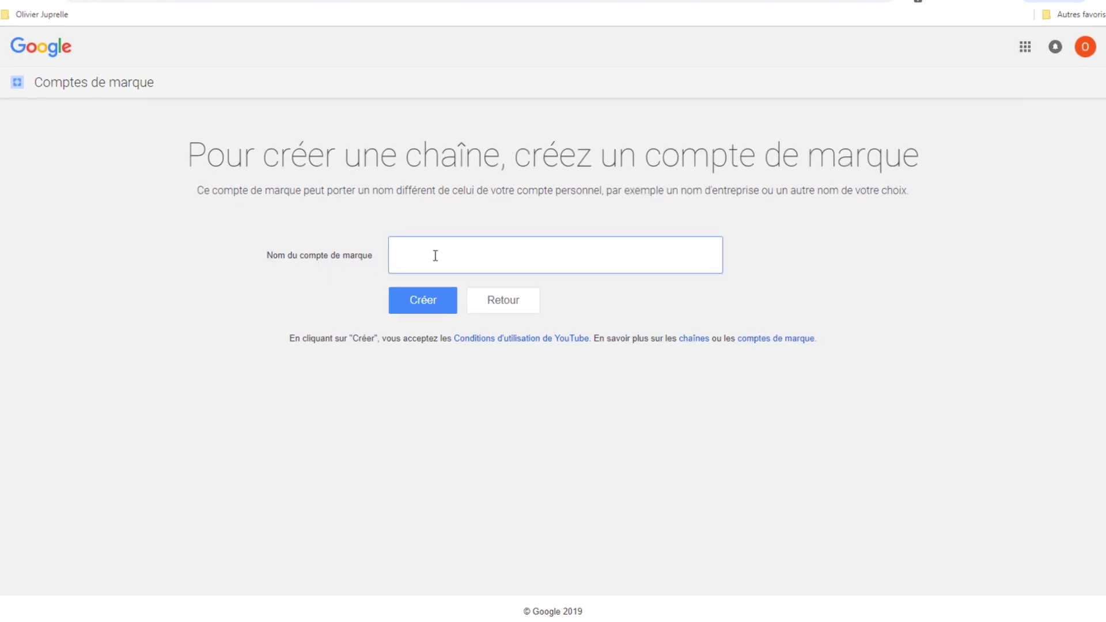
pyautogui.write('Vidéo Mania')
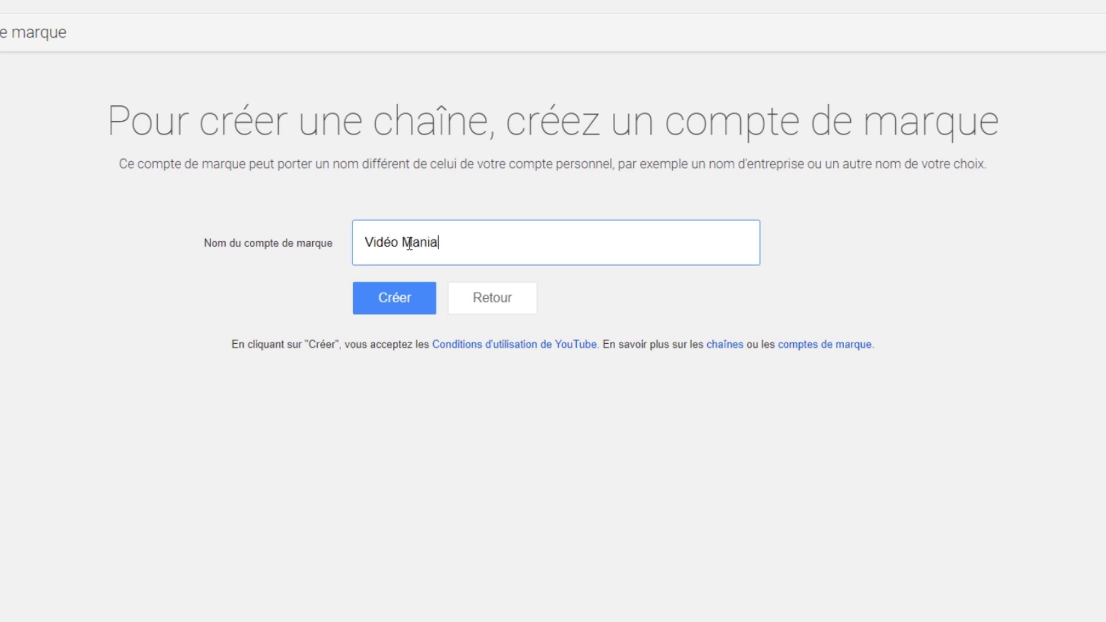
pyautogui.click(419, 293)
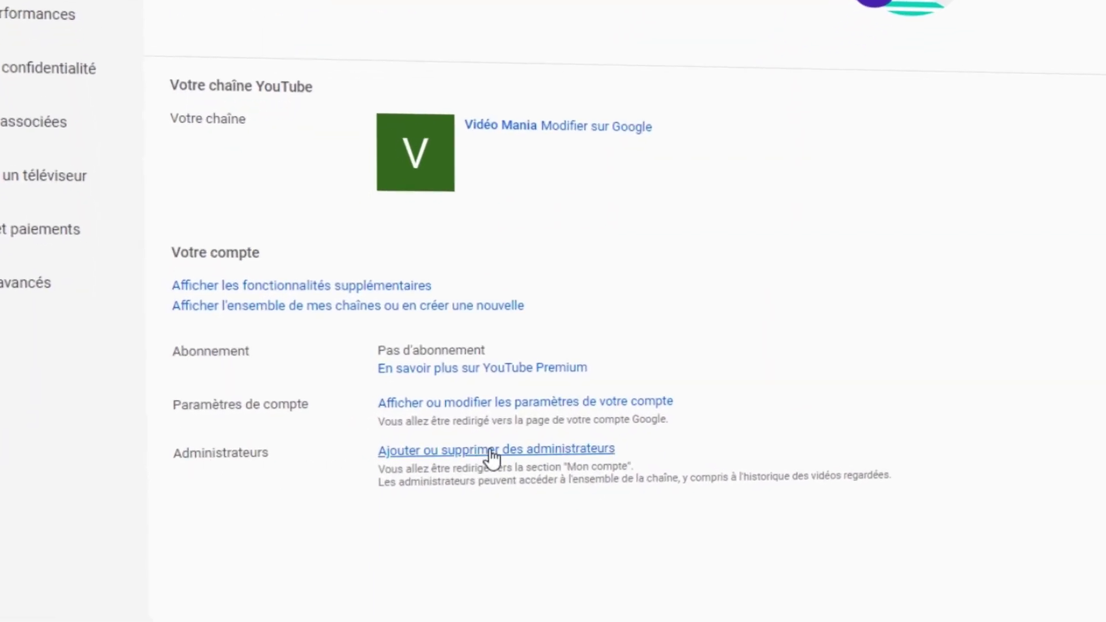
pyautogui.click(491, 454)
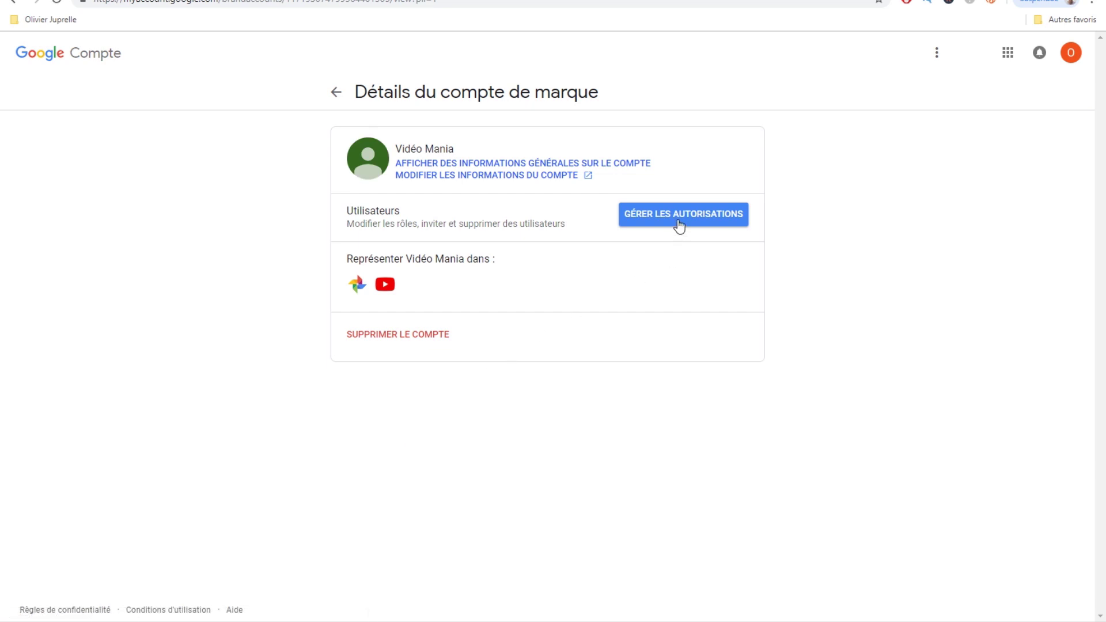
pyautogui.click(679, 221)
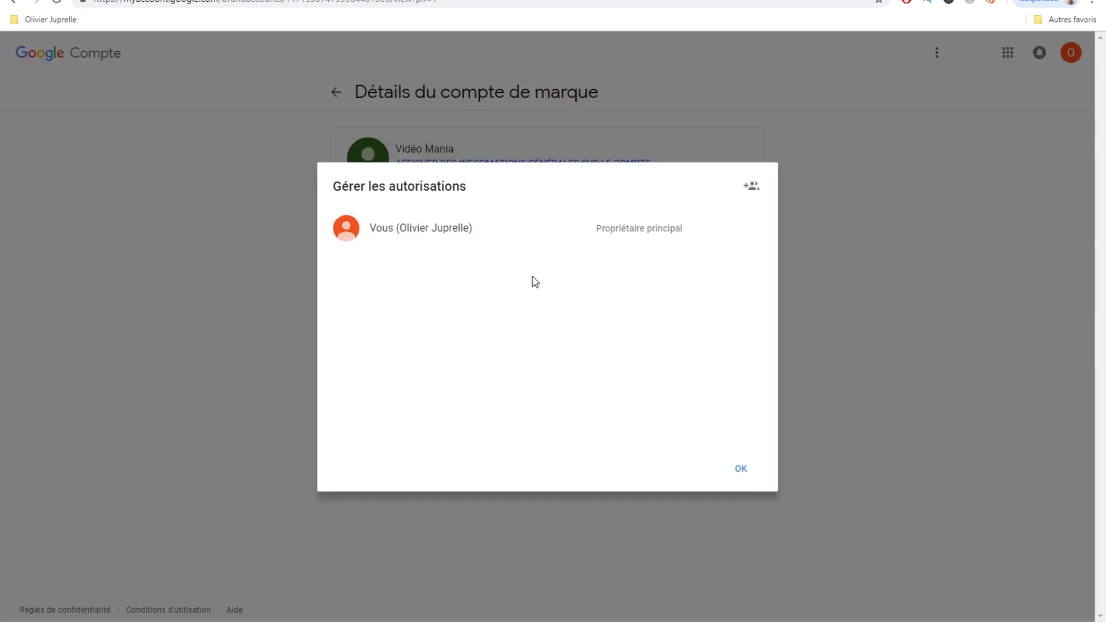
pyautogui.click(752, 195)
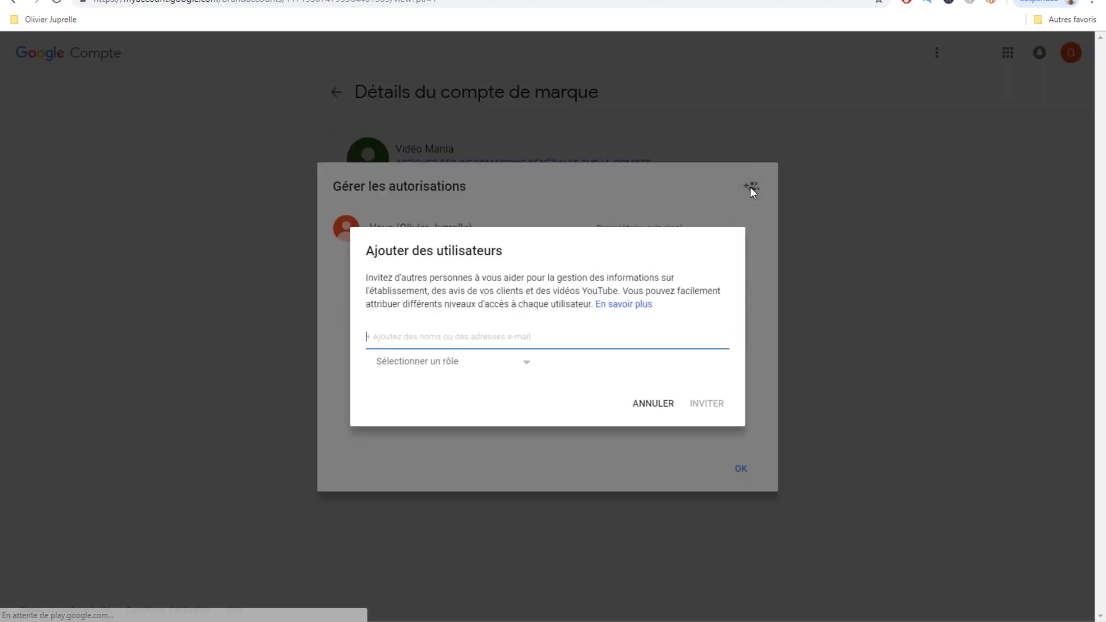
pyautogui.click(485, 371)
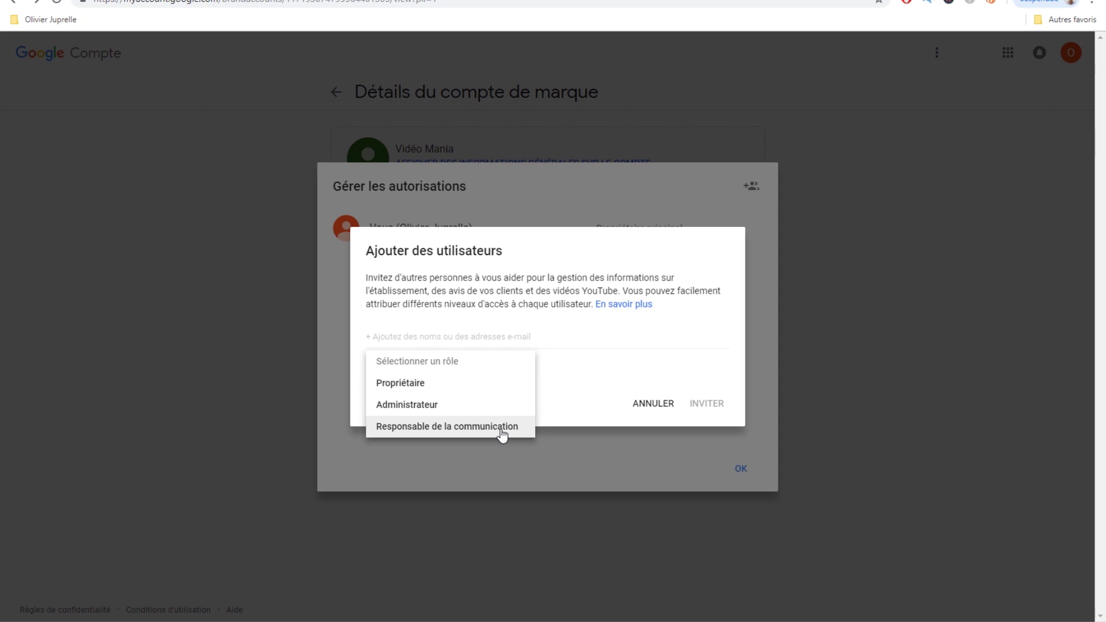
pyautogui.click(619, 397)
pyautogui.click(653, 403)
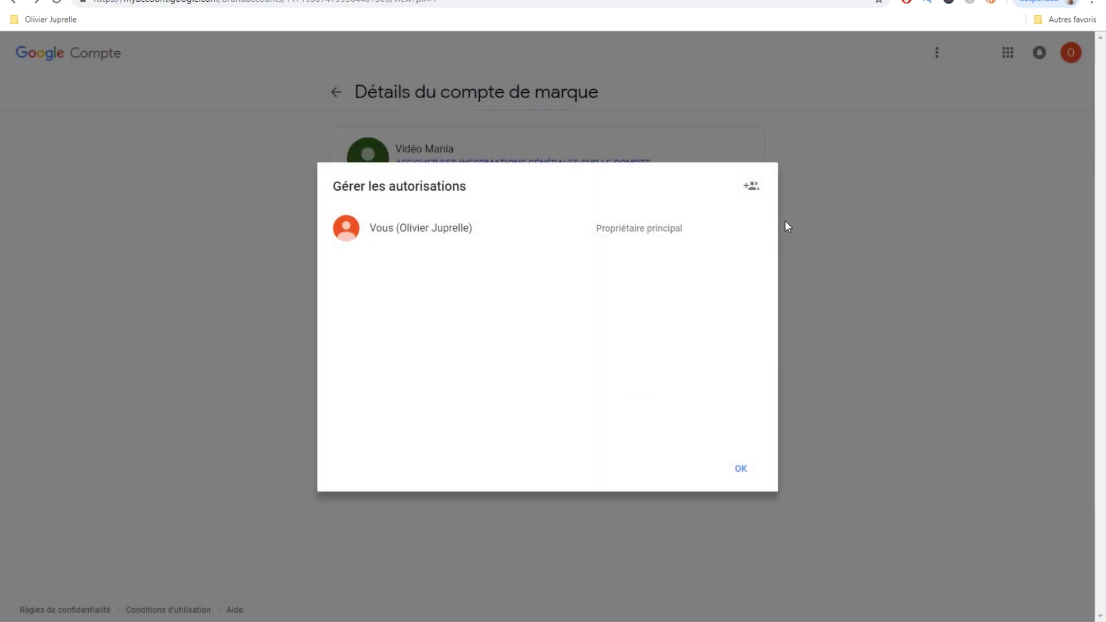
pyautogui.click(742, 467)
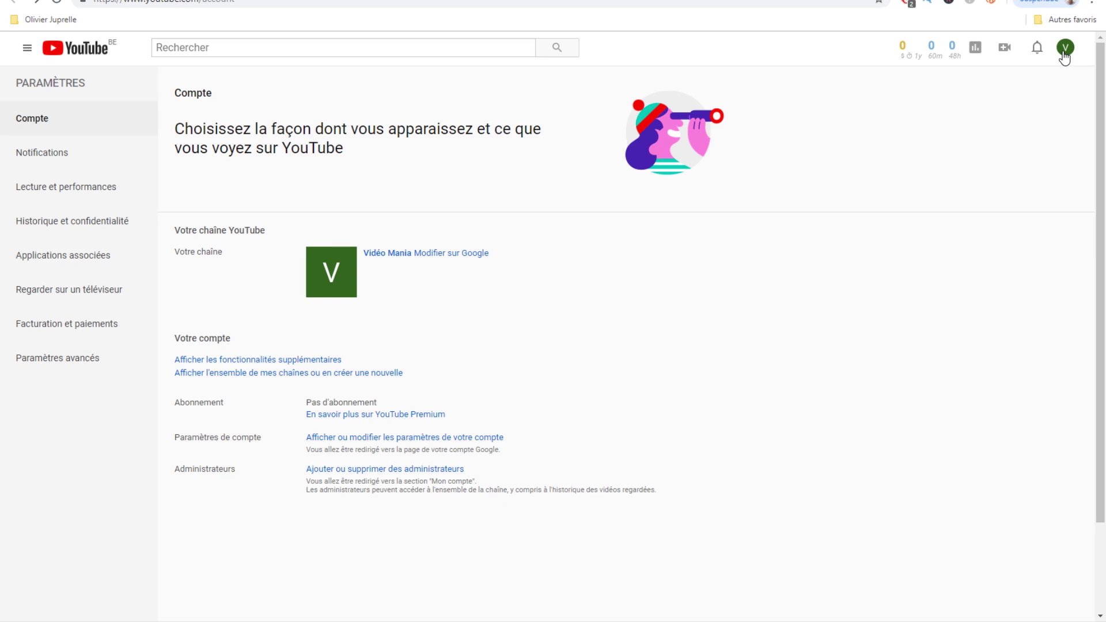
# Step: Open YouTube Studio for the Vidéo Mania channel and dismiss the welcome message
pyautogui.click(1064, 50)
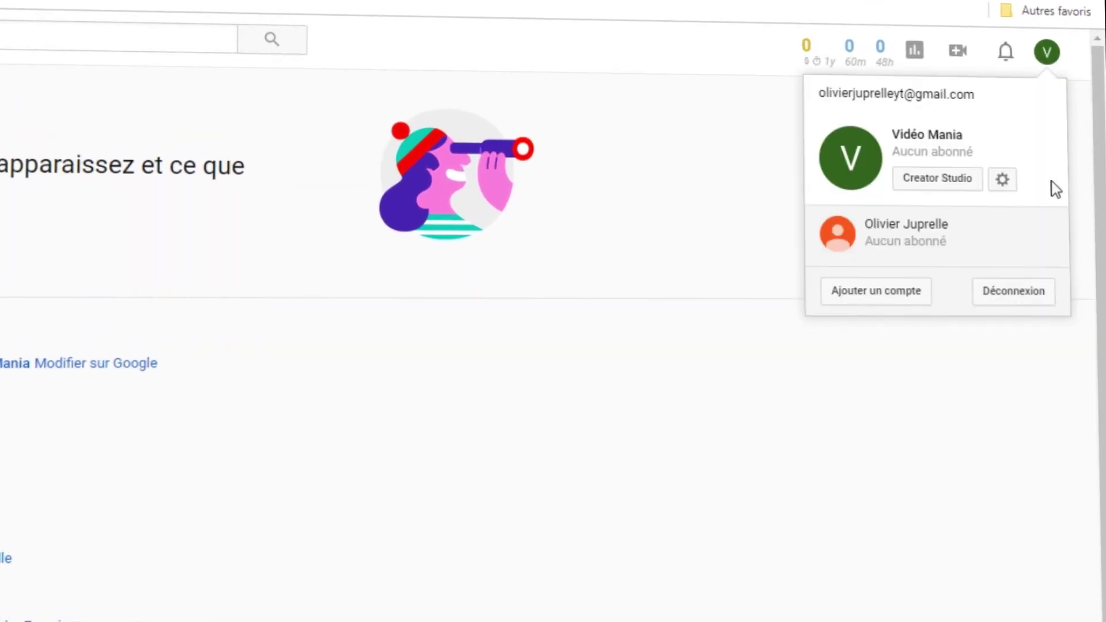
pyautogui.click(938, 183)
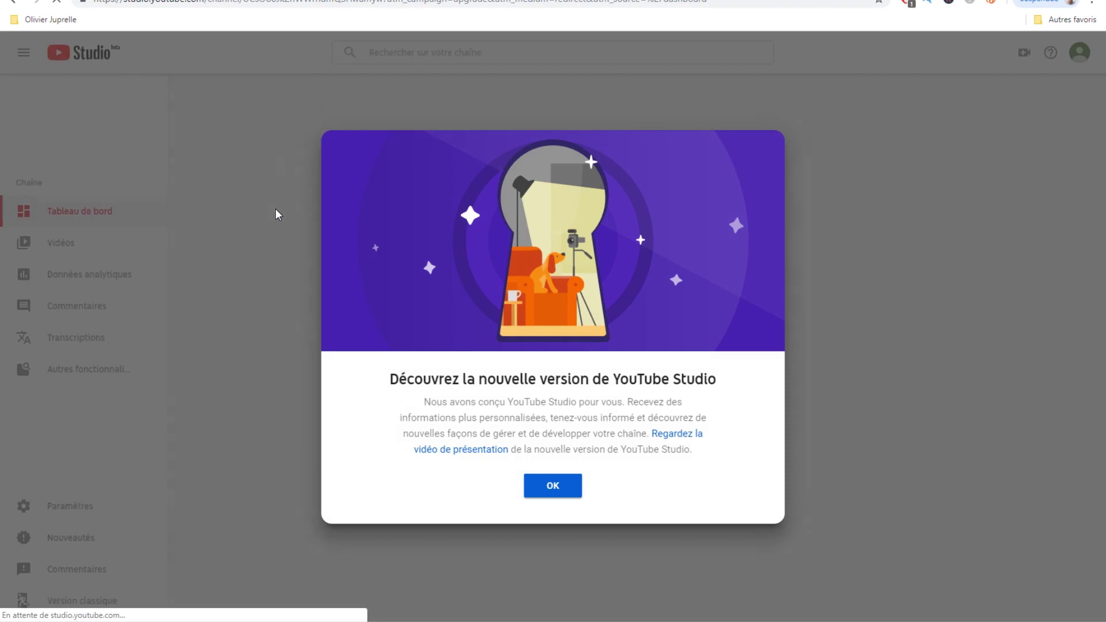
pyautogui.click(553, 488)
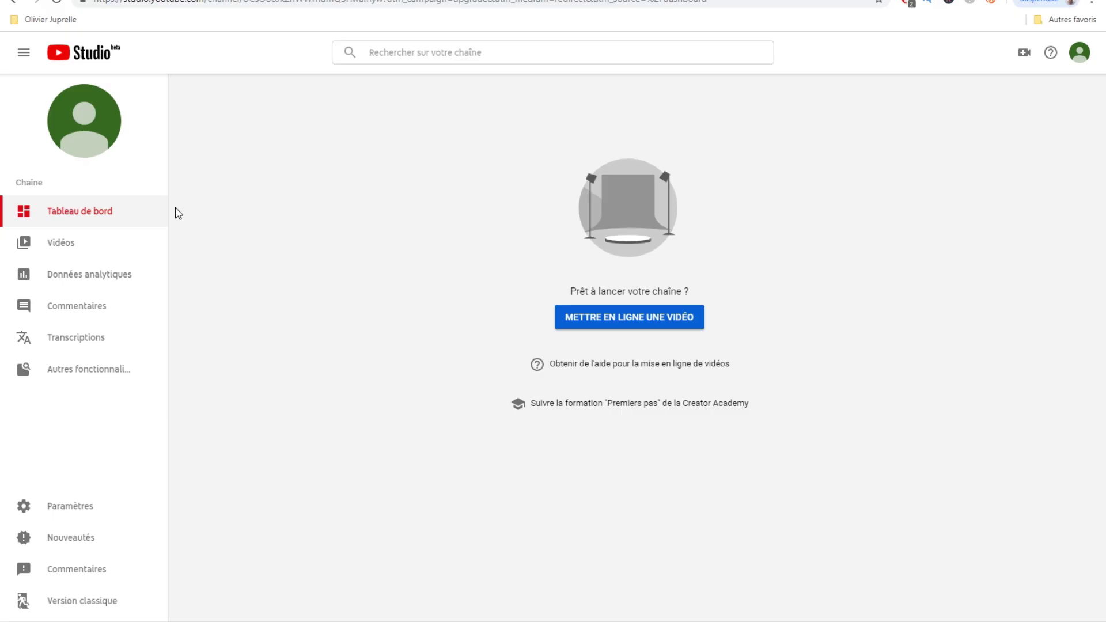
# Step: Set the default currency to euro in channel settings, save, and reopen the settings
pyautogui.click(69, 507)
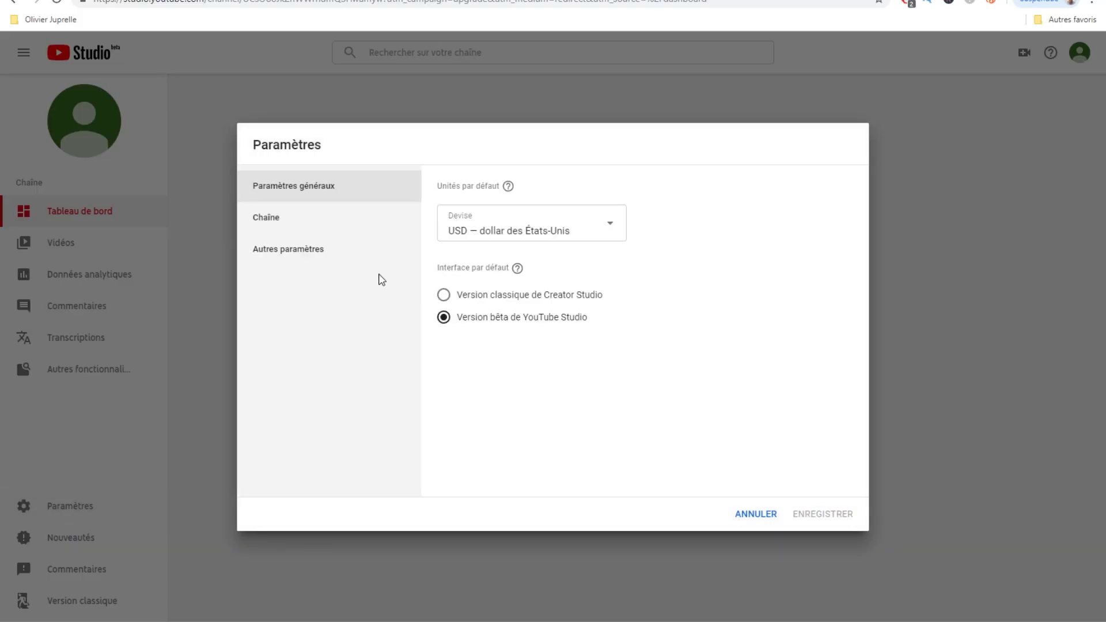
pyautogui.click(591, 235)
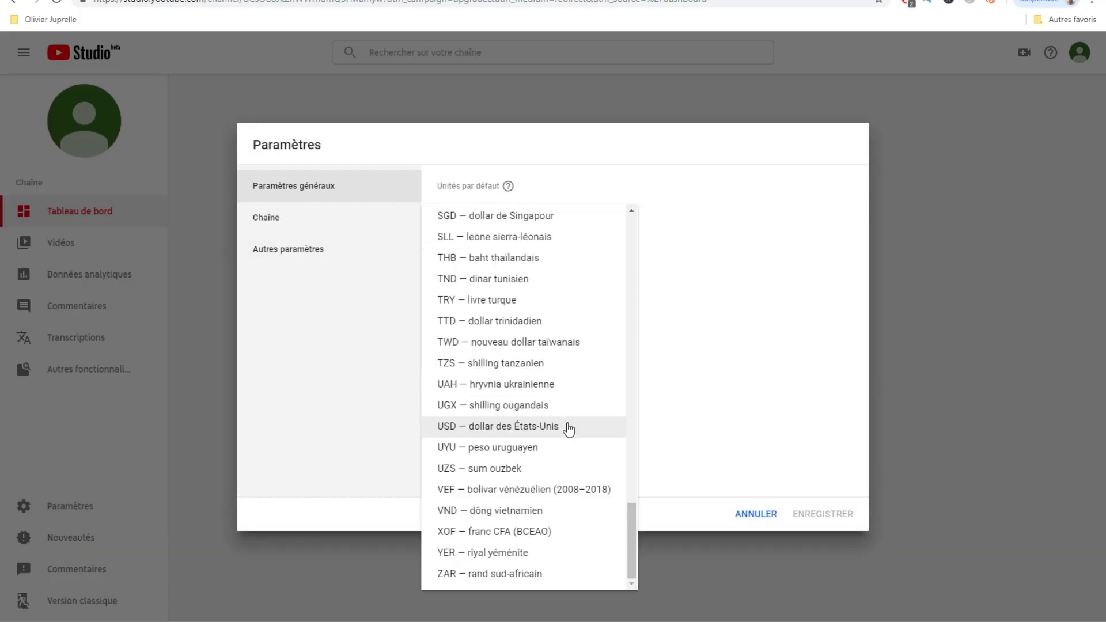
pyautogui.scroll(20, 569, 429)
pyautogui.click(563, 538)
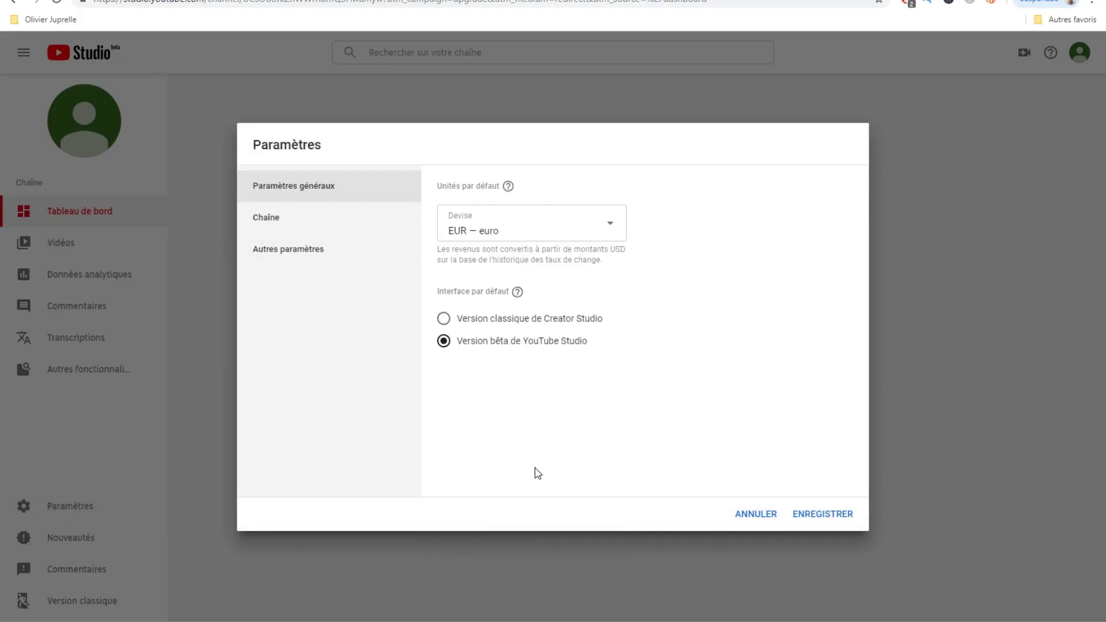
pyautogui.click(811, 515)
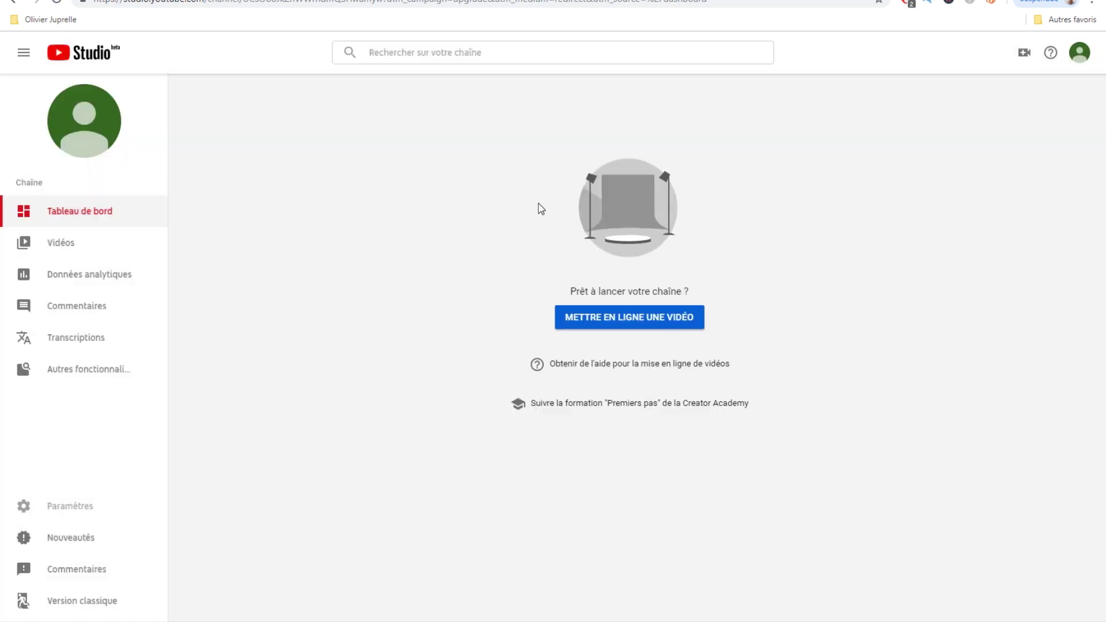
pyautogui.click(70, 507)
# Step: Add channel keywords 'marketing video', 'creation de contenu' and 'apprendre à faire des vidéos'
pyautogui.click(327, 225)
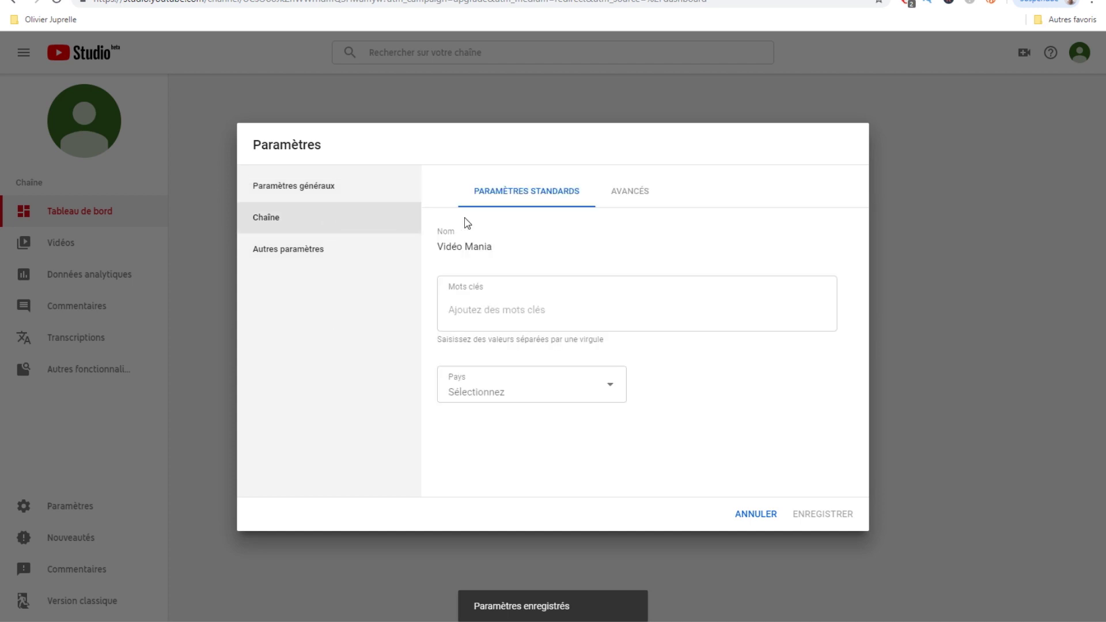
pyautogui.click(469, 290)
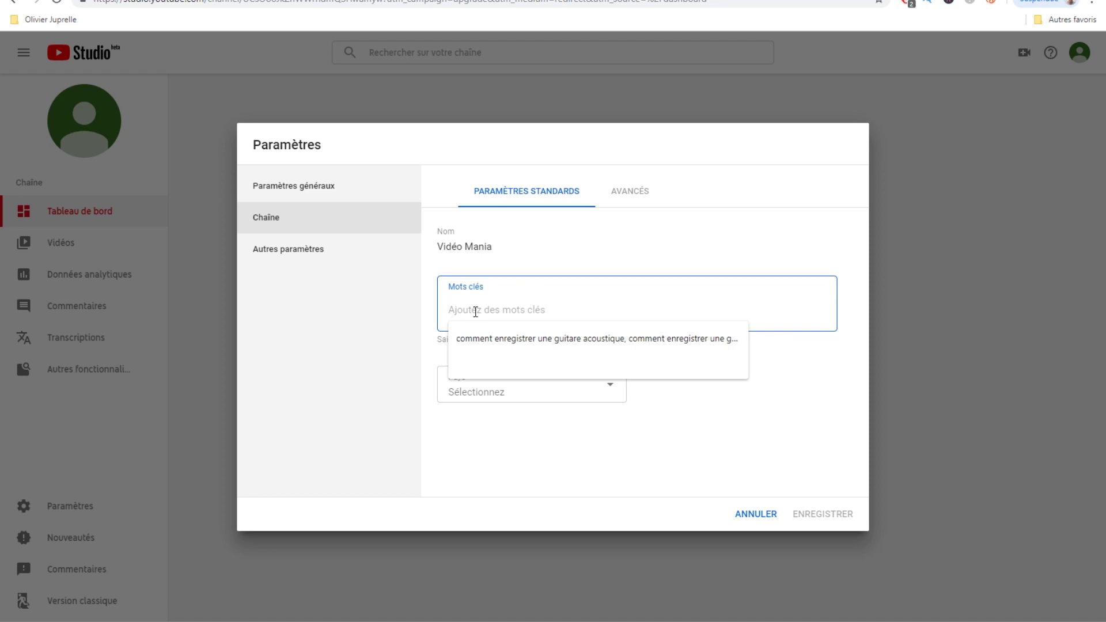
pyautogui.write('marke')
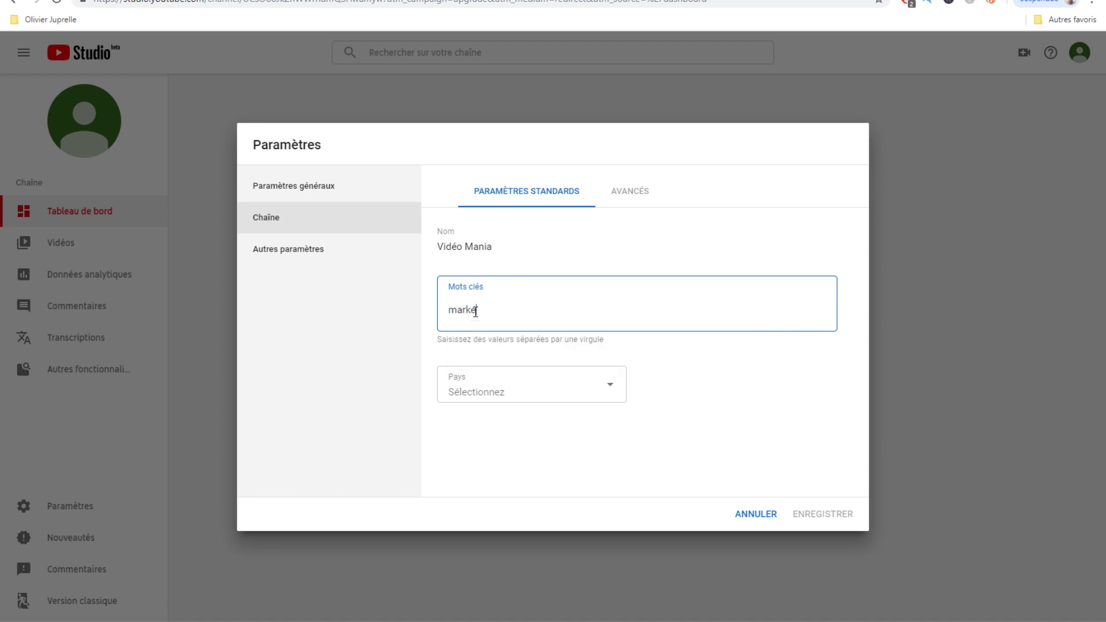
pyautogui.write('ting vidzo')
pyautogui.press('BackSpace')
pyautogui.press('BackSpace')
pyautogui.write('eo')
pyautogui.press('Return')
pyautogui.write('creation de contenu')
pyautogui.press('Return')
pyautogui.write('apprendre à faire des vidéos')
pyautogui.press('Return')
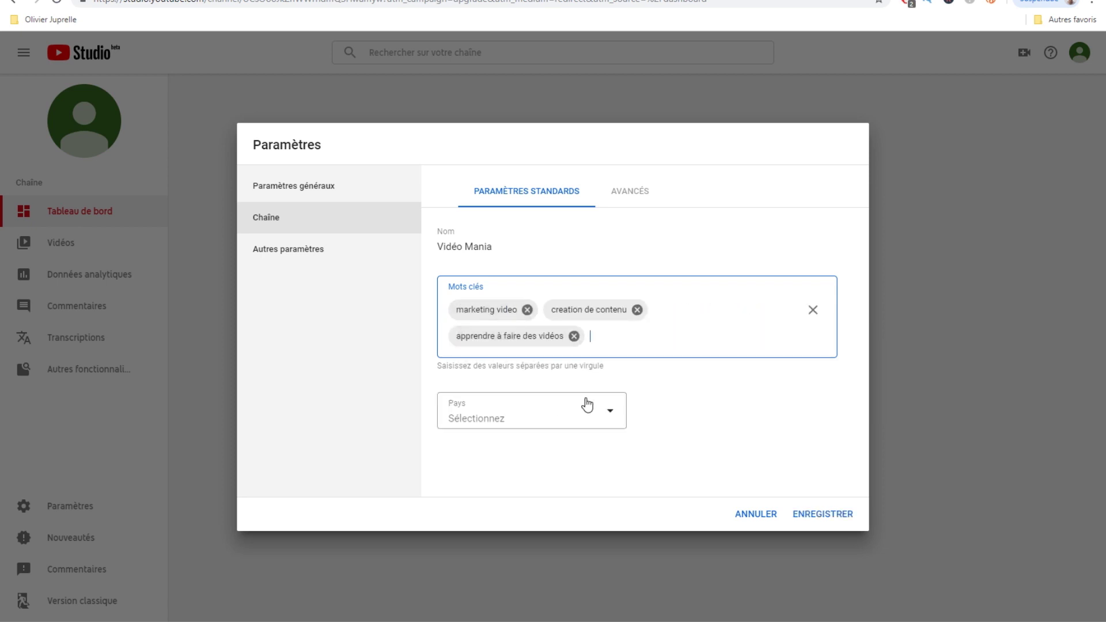
# Step: Choose France as the channel's country
pyautogui.click(587, 419)
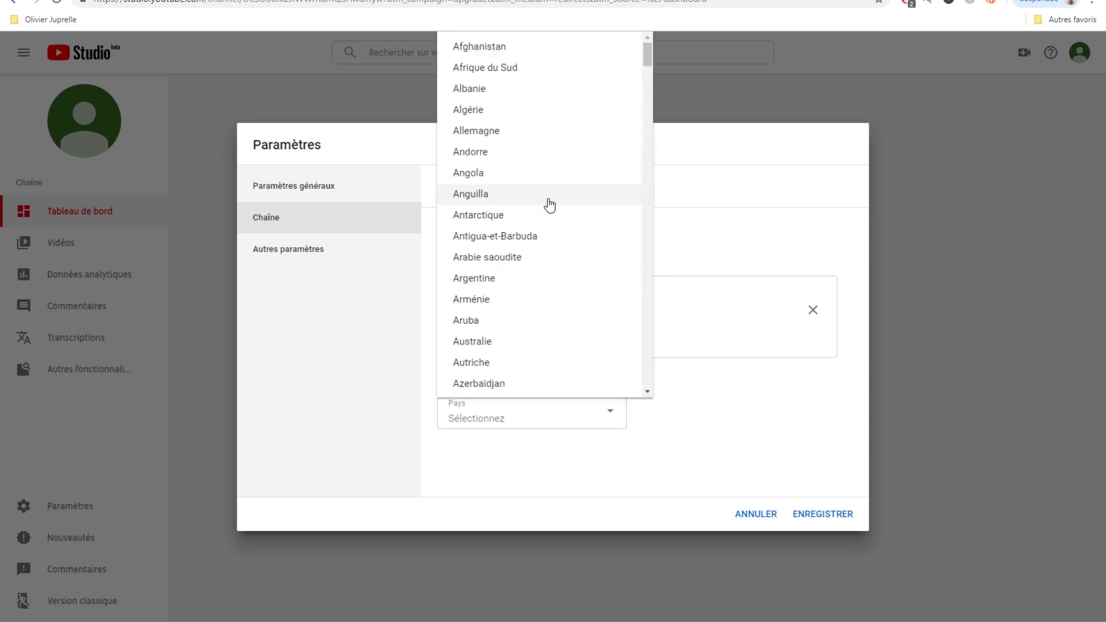
pyautogui.scroll(-3, 547, 332)
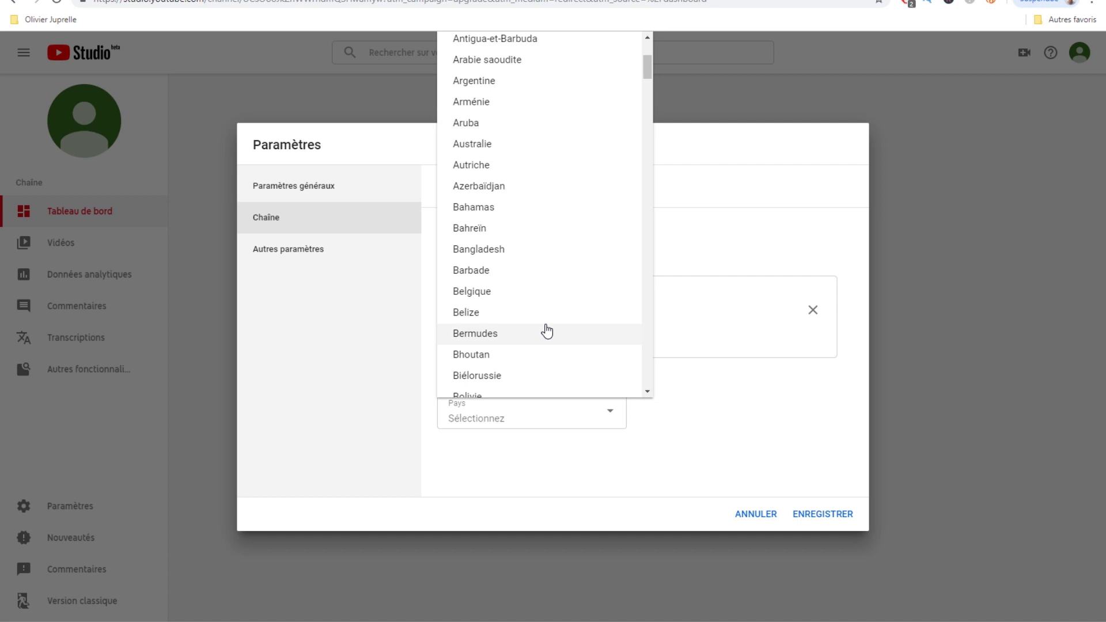
pyautogui.scroll(-9, 546, 331)
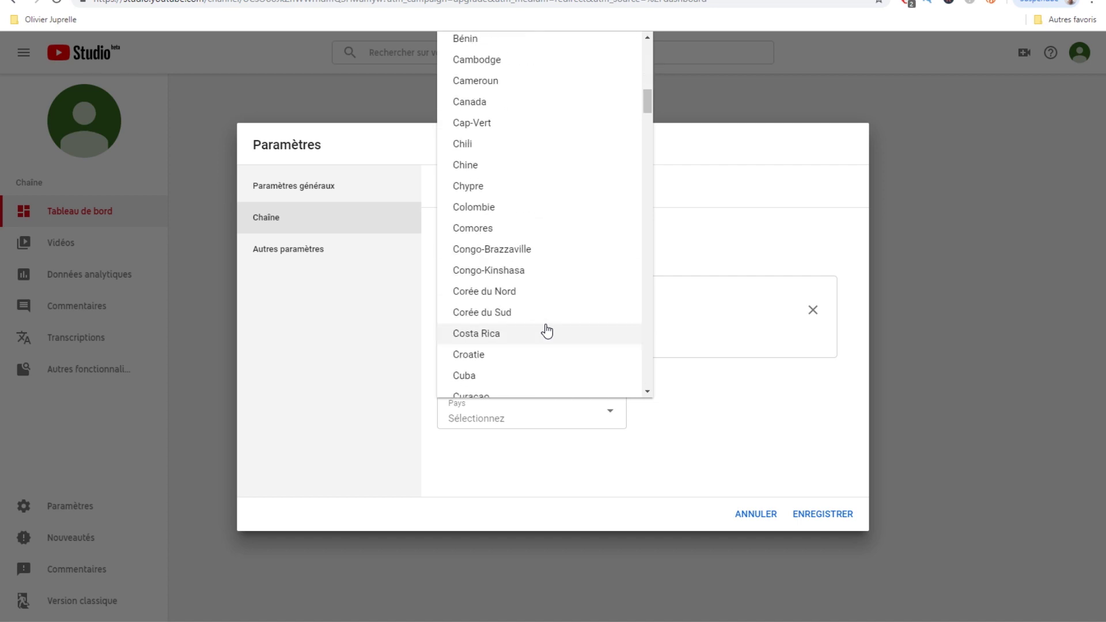
pyautogui.scroll(-5, 546, 331)
pyautogui.scroll(-6, 546, 331)
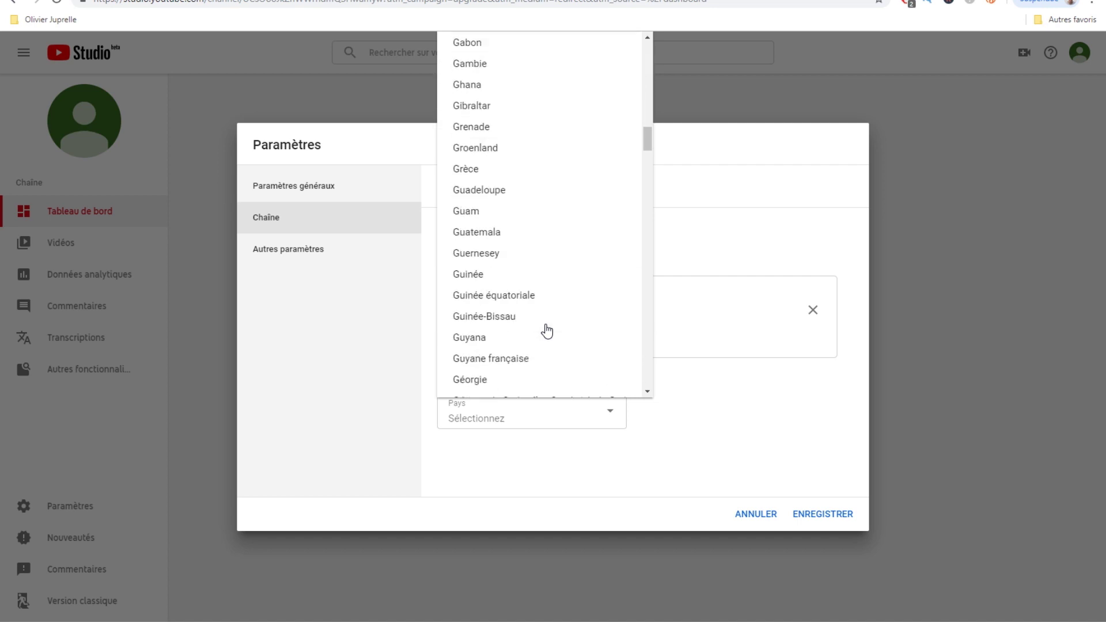
pyautogui.scroll(-5, 546, 331)
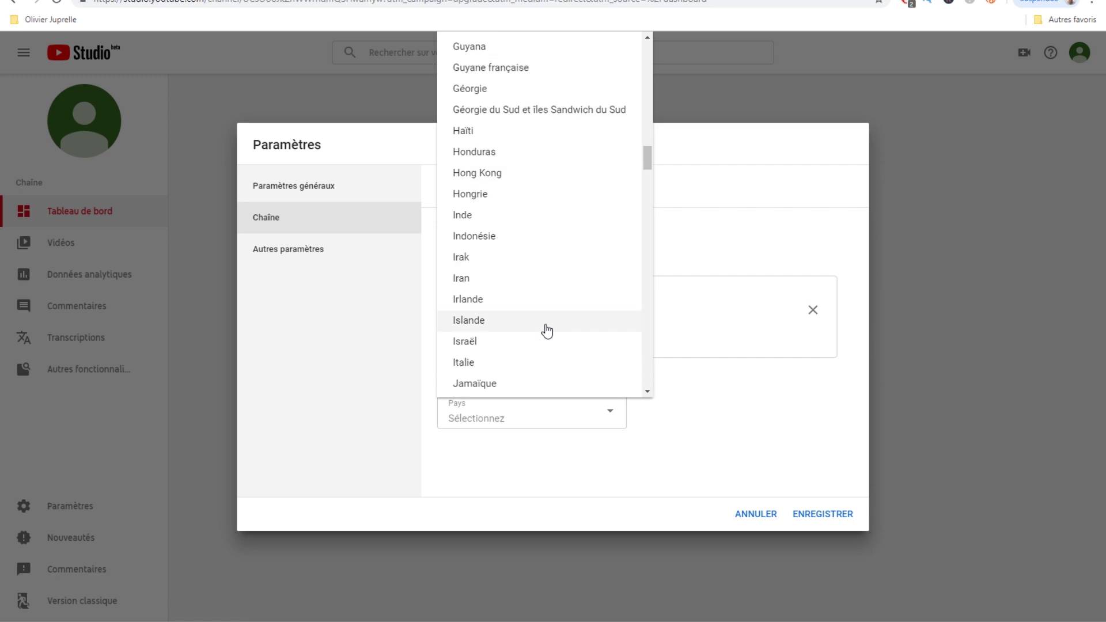
pyautogui.scroll(5, 547, 331)
pyautogui.click(998, 391)
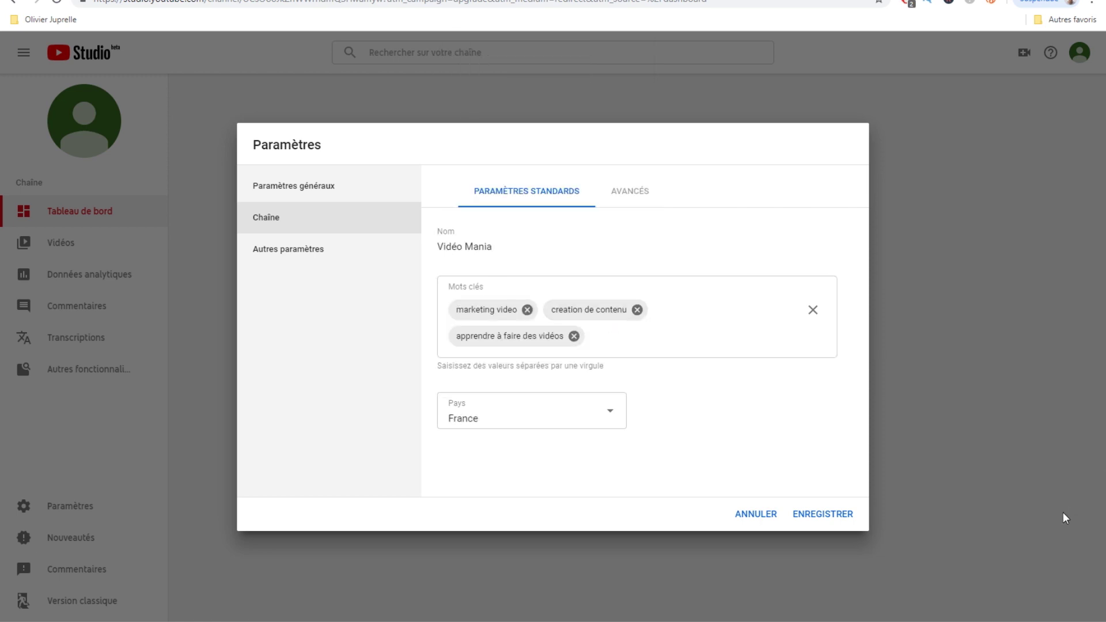
pyautogui.click(296, 254)
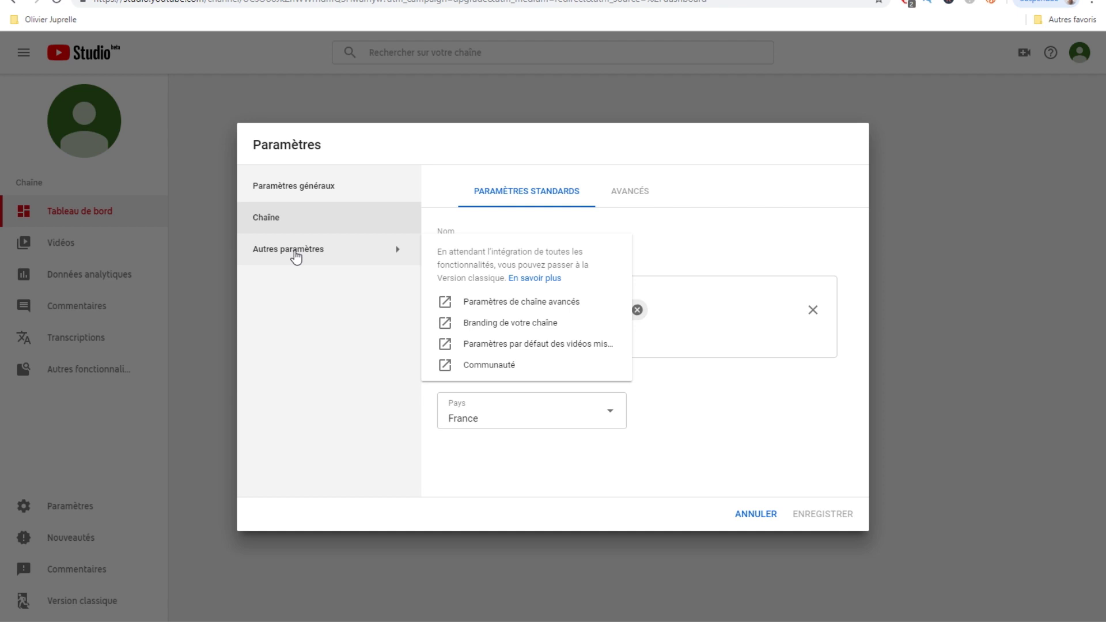
# Step: Set upload defaults to Privée visibility and the Vie pratique et style category
pyautogui.click(519, 346)
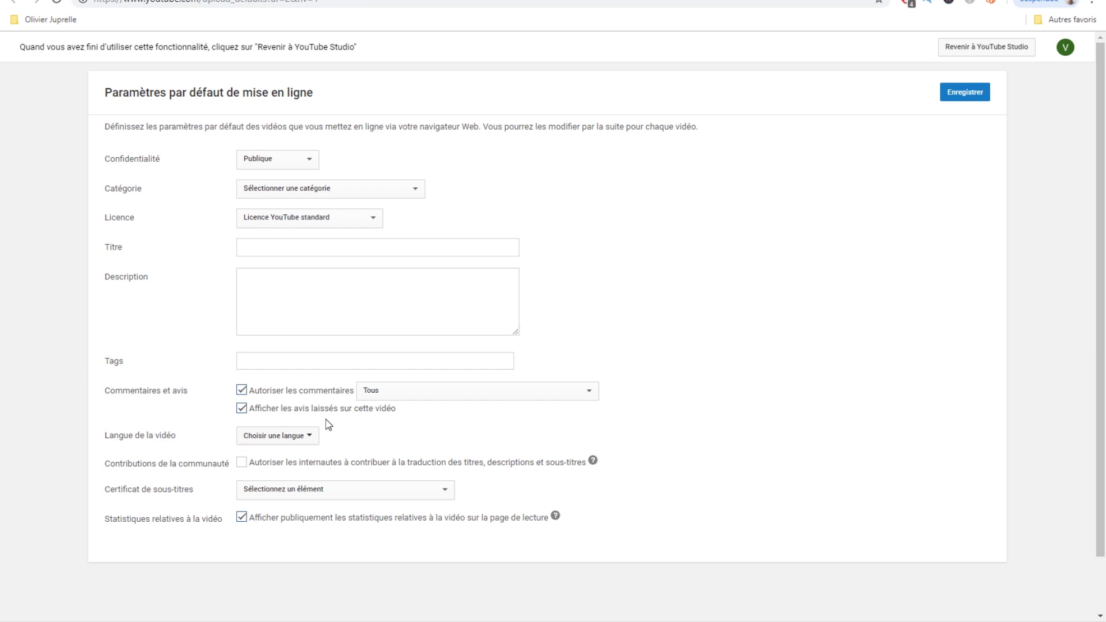
pyautogui.click(283, 163)
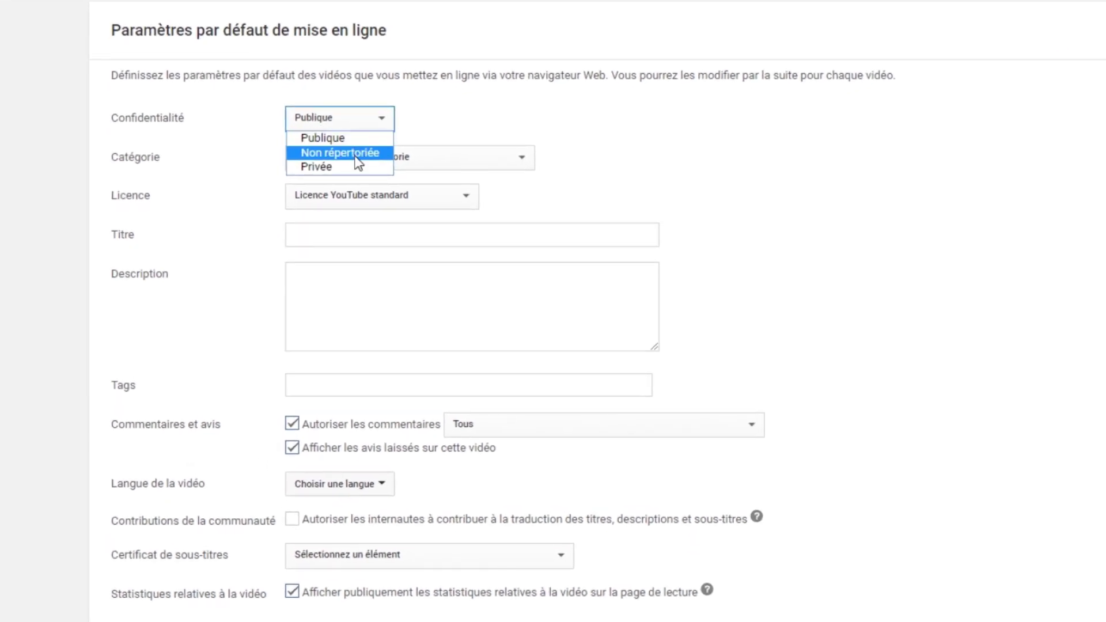
pyautogui.click(355, 166)
pyautogui.click(357, 167)
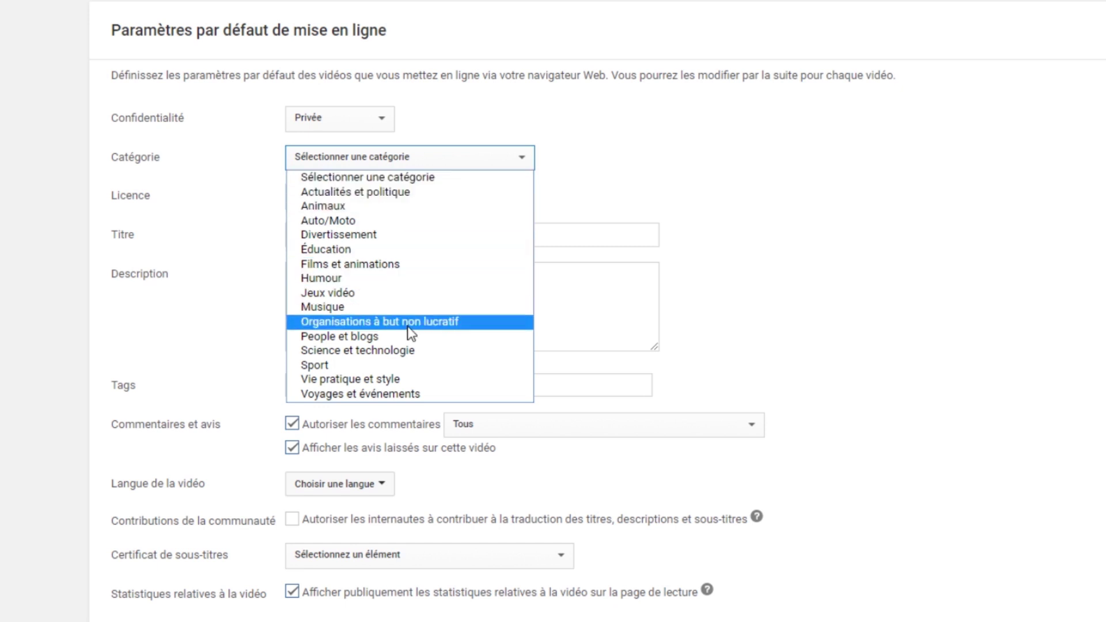
pyautogui.click(346, 378)
pyautogui.click(345, 233)
pyautogui.click(346, 297)
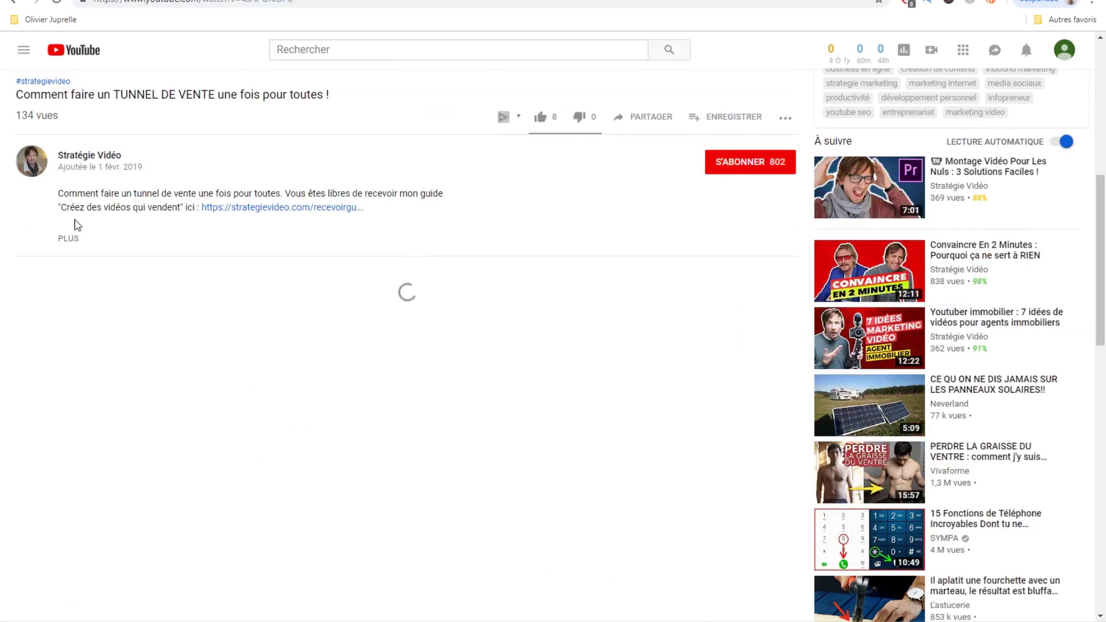
# Step: Paste an existing video's description as the default and replace its first sentence with 'PHRASE UNIQUE'
pyautogui.click(67, 237)
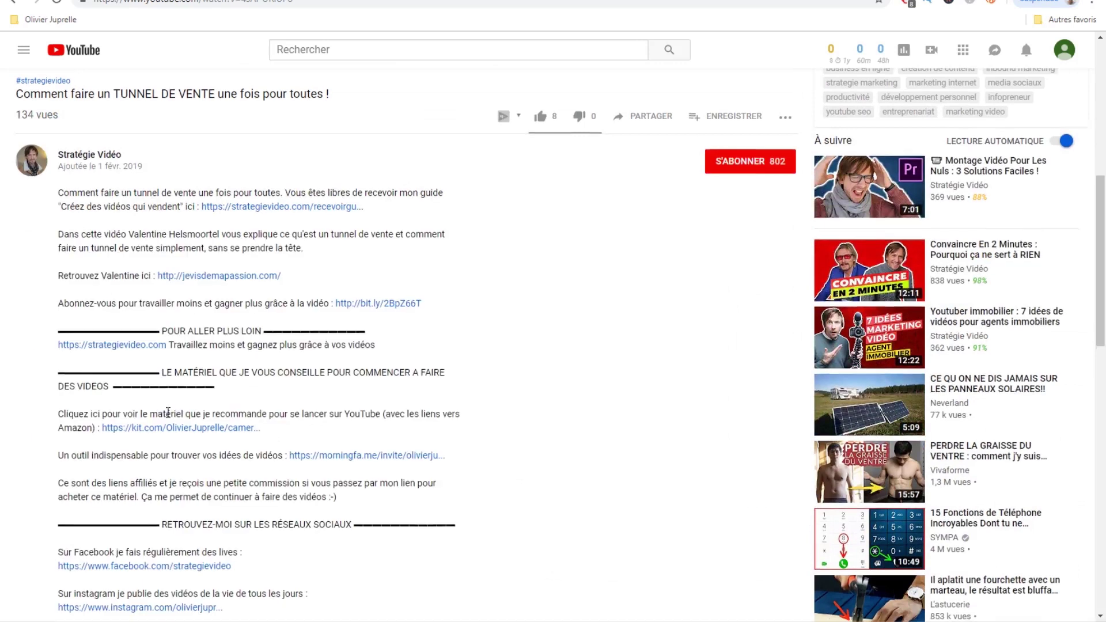
pyautogui.scroll(-5, 222, 459)
pyautogui.moveTo(219, 455); pyautogui.dragTo(66, 186)
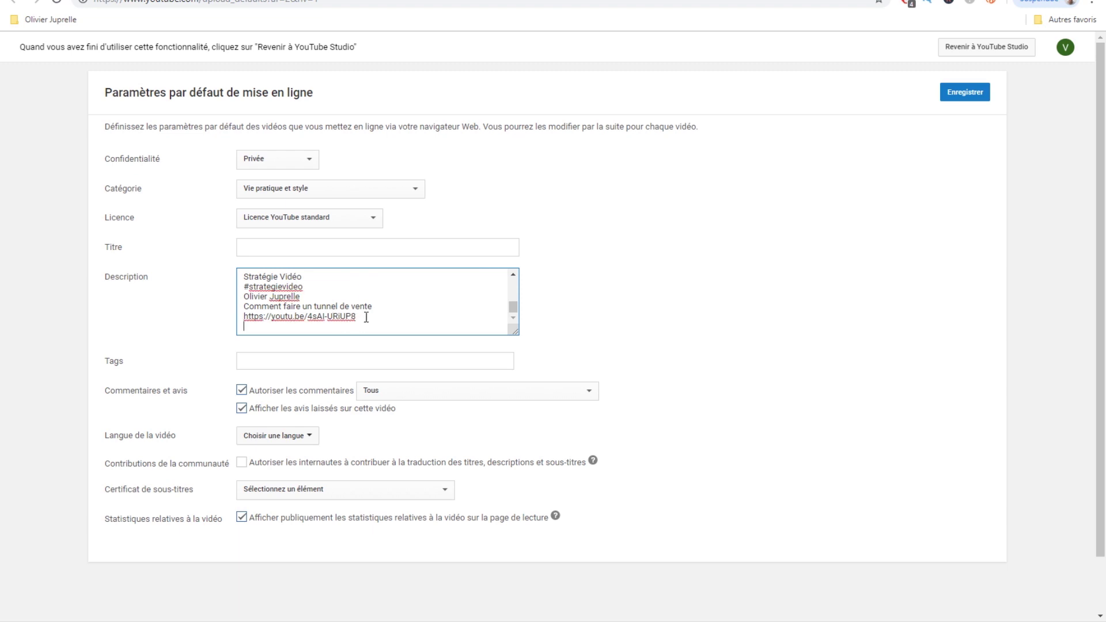
pyautogui.hotkey('ctrl', 'v')
pyautogui.moveTo(244, 276); pyautogui.dragTo(415, 277)
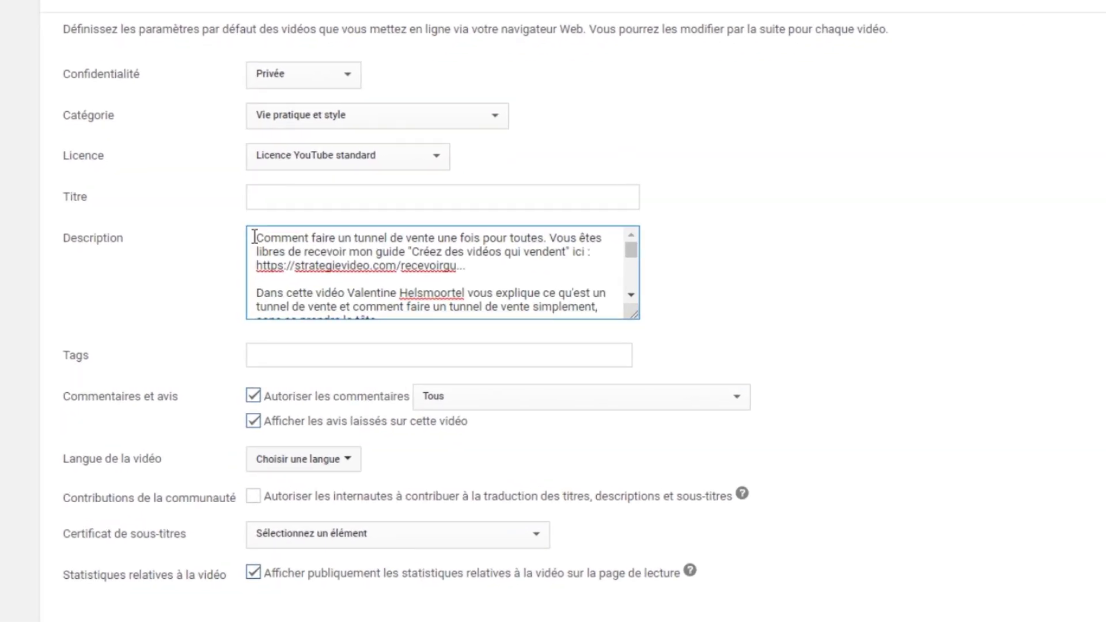
pyautogui.moveTo(495, 238); pyautogui.dragTo(545, 239)
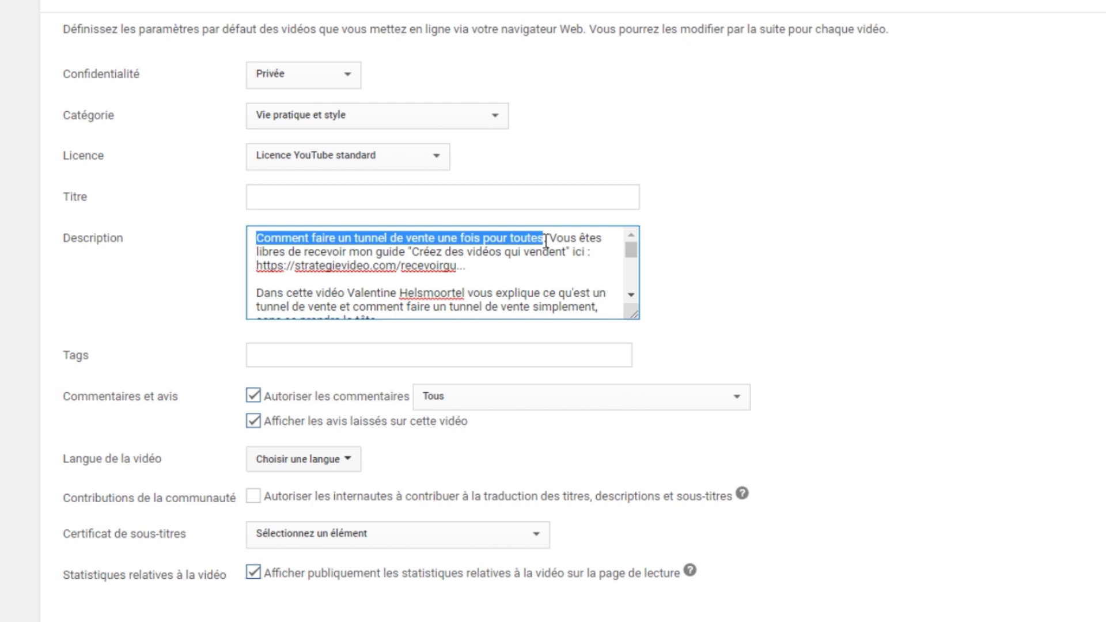
pyautogui.write('PHRASE UN')
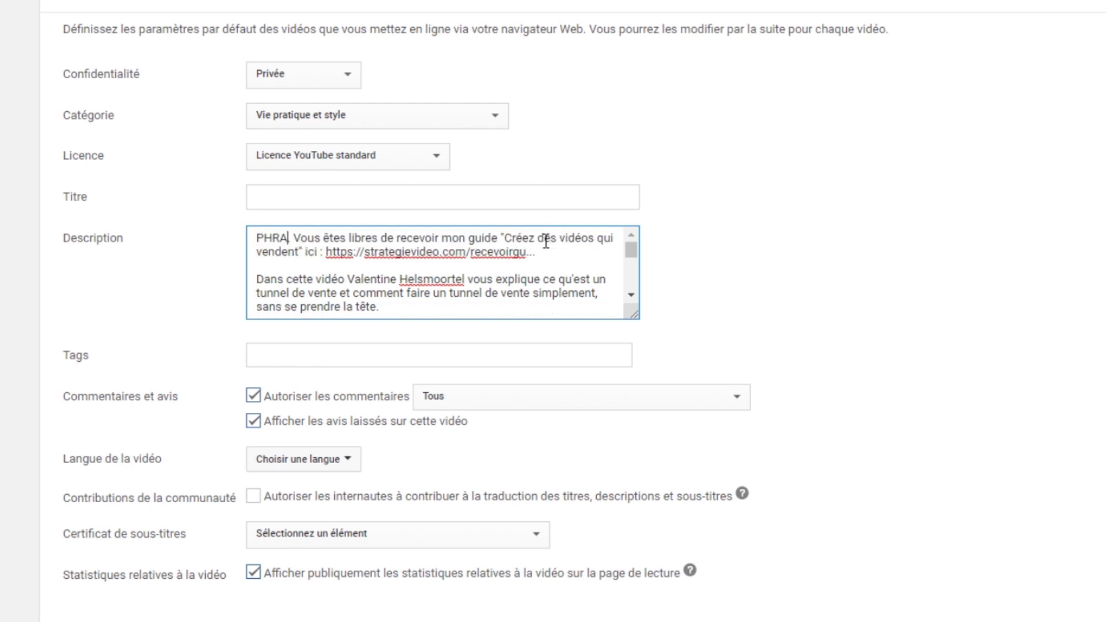
pyautogui.write('IQUE')
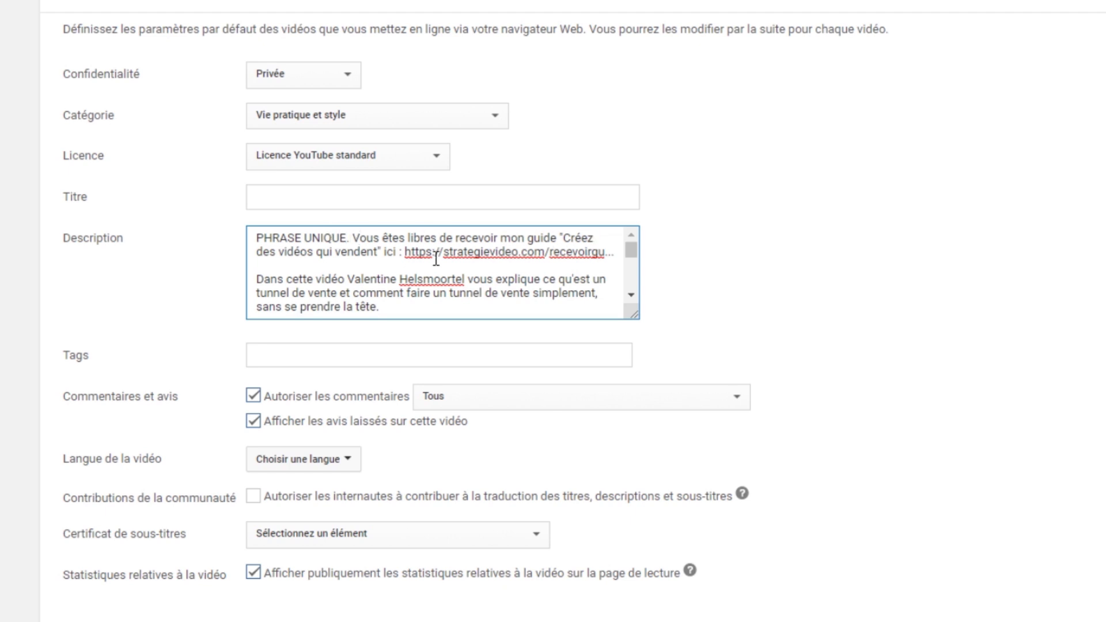
# Step: Trim the 'Dans cette vidéo' paragraph and delete the guest's website link line
pyautogui.moveTo(352, 238); pyautogui.dragTo(615, 255)
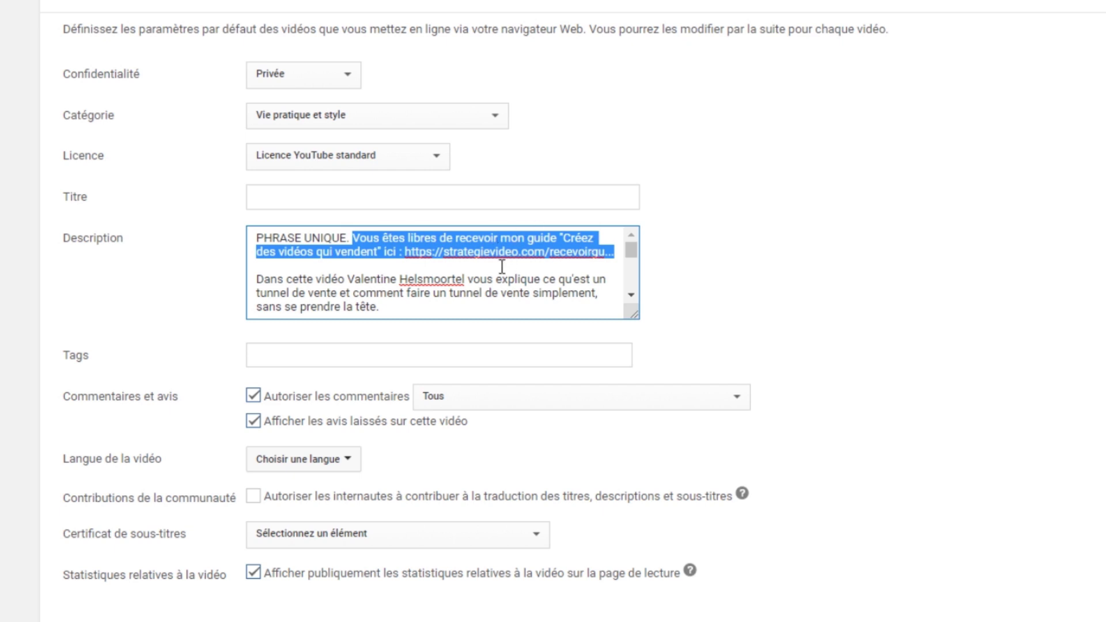
pyautogui.click(265, 283)
pyautogui.moveTo(257, 283); pyautogui.dragTo(378, 307)
pyautogui.click(323, 279)
pyautogui.press('BackSpace')
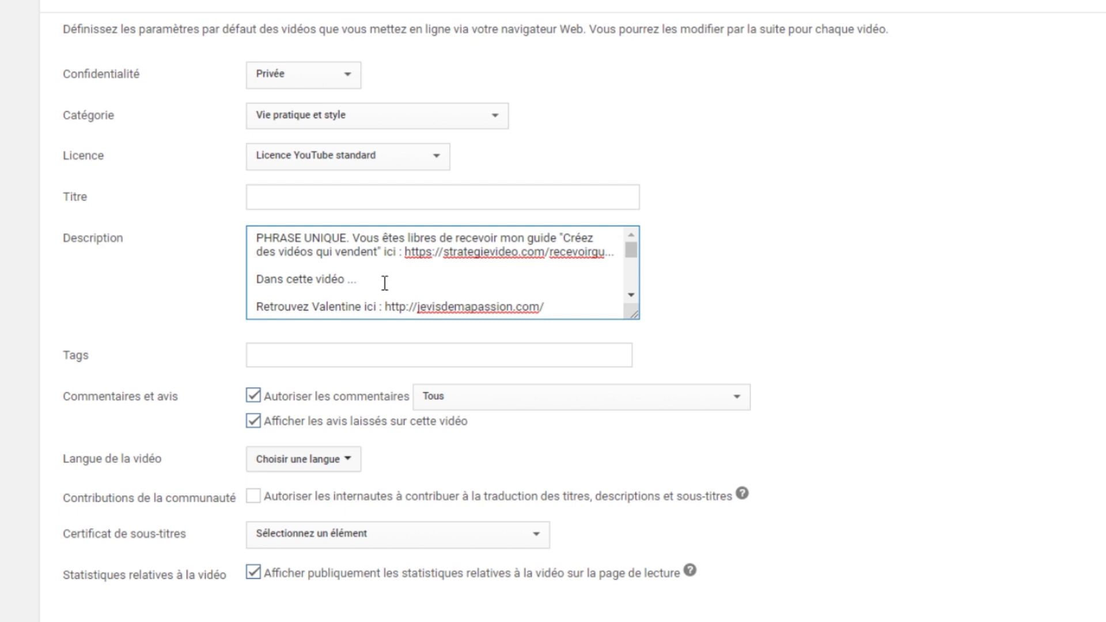
pyautogui.doubleClick(386, 305)
pyautogui.tripleClick(338, 309)
pyautogui.press('BackSpace')
pyautogui.hotkey('ctrl', 'v')
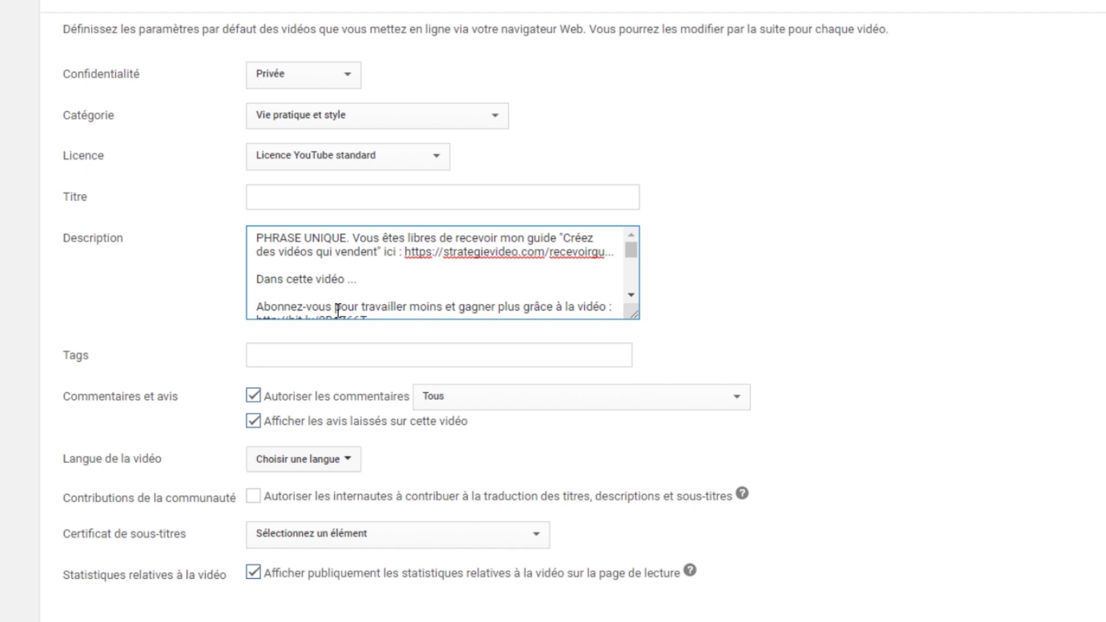
# Step: Move down through the POUR ALLER PLUS LOIN and LE MATÉRIEL QUE JE VOUS CONSEILLE sections
pyautogui.press('Down')
pyautogui.press('Down')
pyautogui.press('Down')
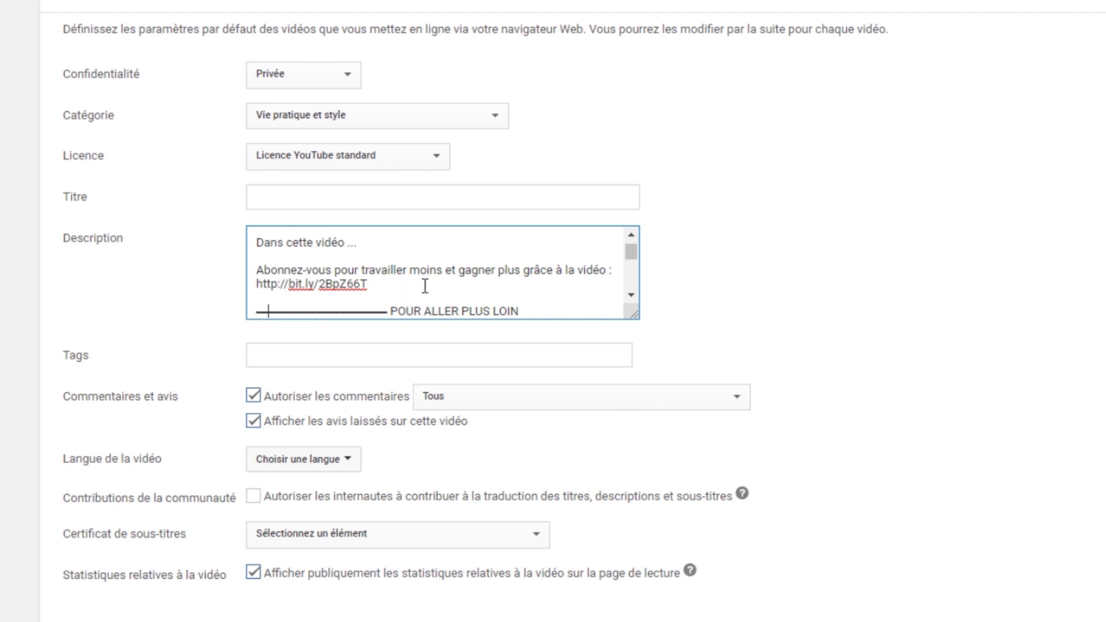
pyautogui.press('Down')
pyautogui.press('Down')
pyautogui.press('Down')
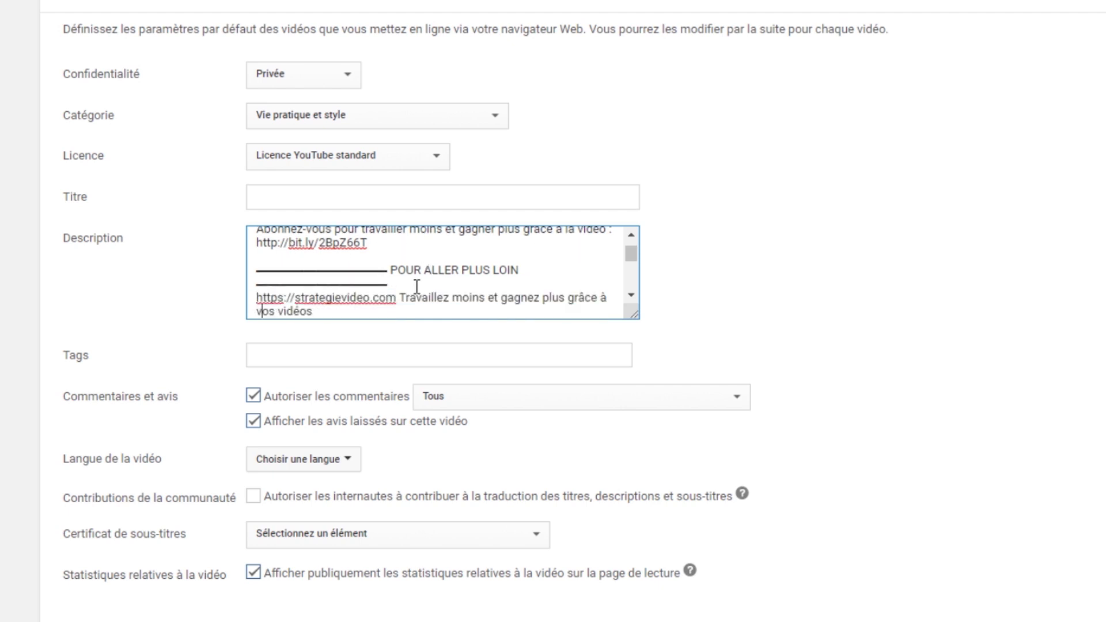
pyautogui.tripleClick(387, 281)
pyautogui.click(280, 282)
pyautogui.scroll(-3, 369, 285)
pyautogui.scroll(5, 368, 285)
pyautogui.scroll(-3, 370, 286)
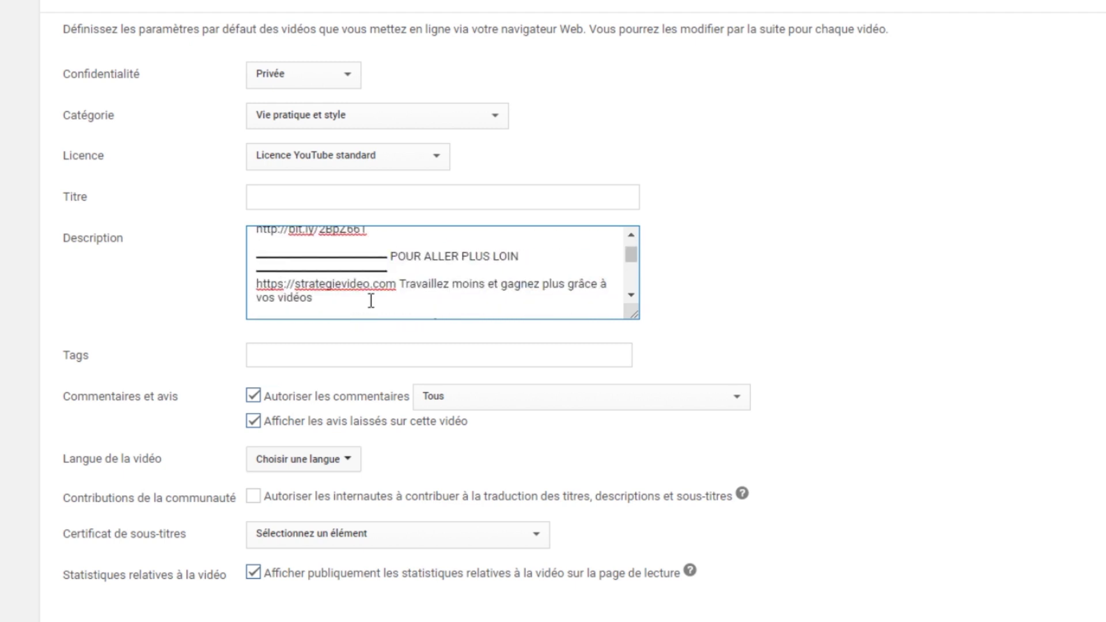
pyautogui.press('Down')
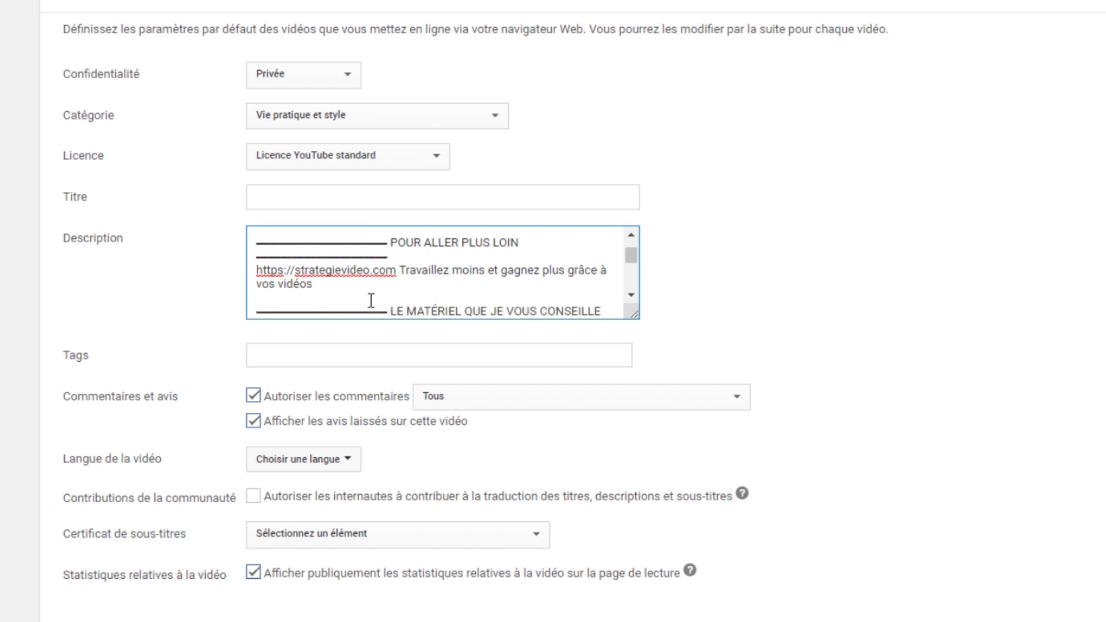
pyautogui.press('Down')
pyautogui.press('Down')
pyautogui.press('Down')
pyautogui.press('Down')
pyautogui.press('Down')
pyautogui.press('Down')
pyautogui.press('Down')
pyautogui.press('Down')
pyautogui.press('Down')
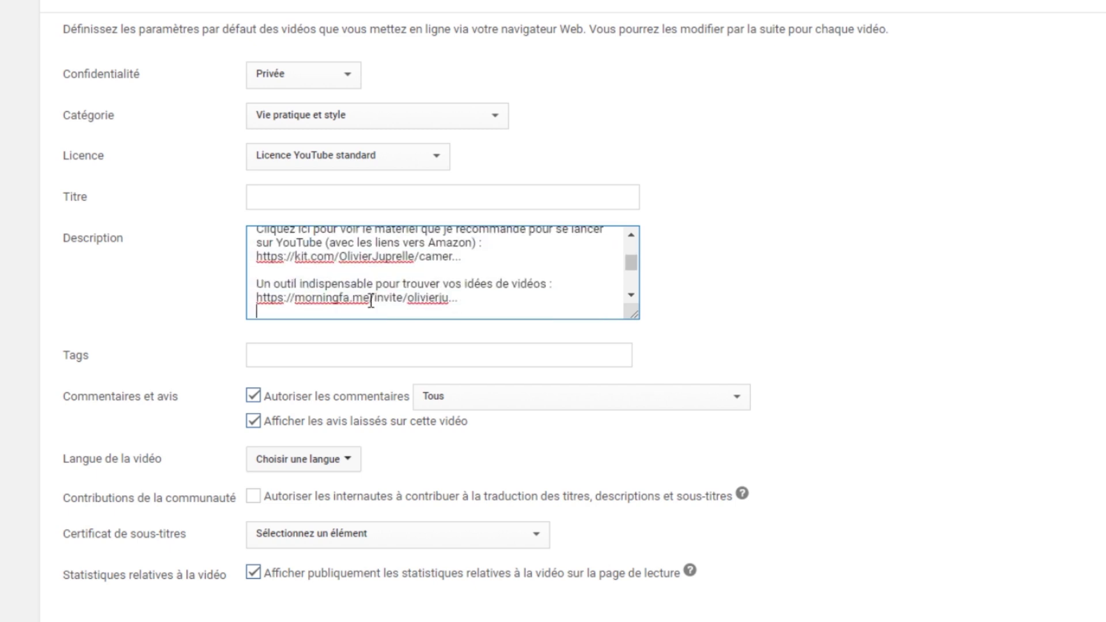
pyautogui.press('Down')
pyautogui.press('Down')
pyautogui.press('Down')
pyautogui.press('Down')
pyautogui.press('Down')
pyautogui.press('Down')
pyautogui.press('Down')
pyautogui.press('Down')
pyautogui.press('Down')
pyautogui.press('Down')
pyautogui.press('Down')
pyautogui.press('Down')
pyautogui.press('Down')
pyautogui.press('Down')
pyautogui.press('Down')
pyautogui.press('Down')
pyautogui.press('Down')
pyautogui.press('Down')
pyautogui.press('Down')
pyautogui.press('Down')
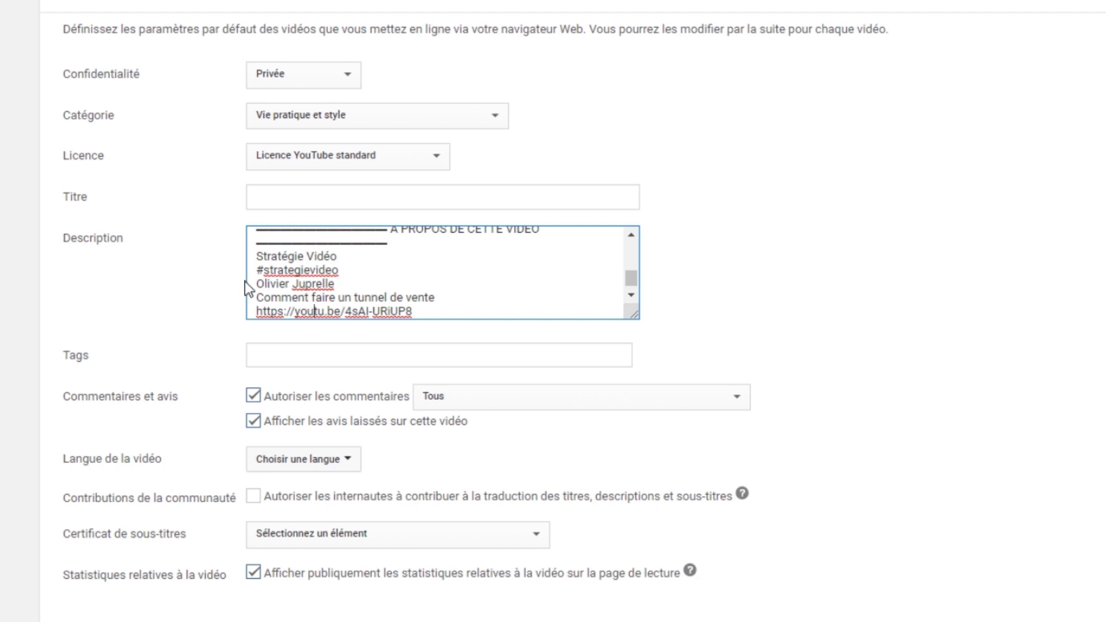
# Step: Replace 'Comment faire un tunnel de vente' with MOT CLE PRINCIPAL and the link with URL UNIQUE DE LA VIDEO
pyautogui.moveTo(444, 299); pyautogui.dragTo(242, 304)
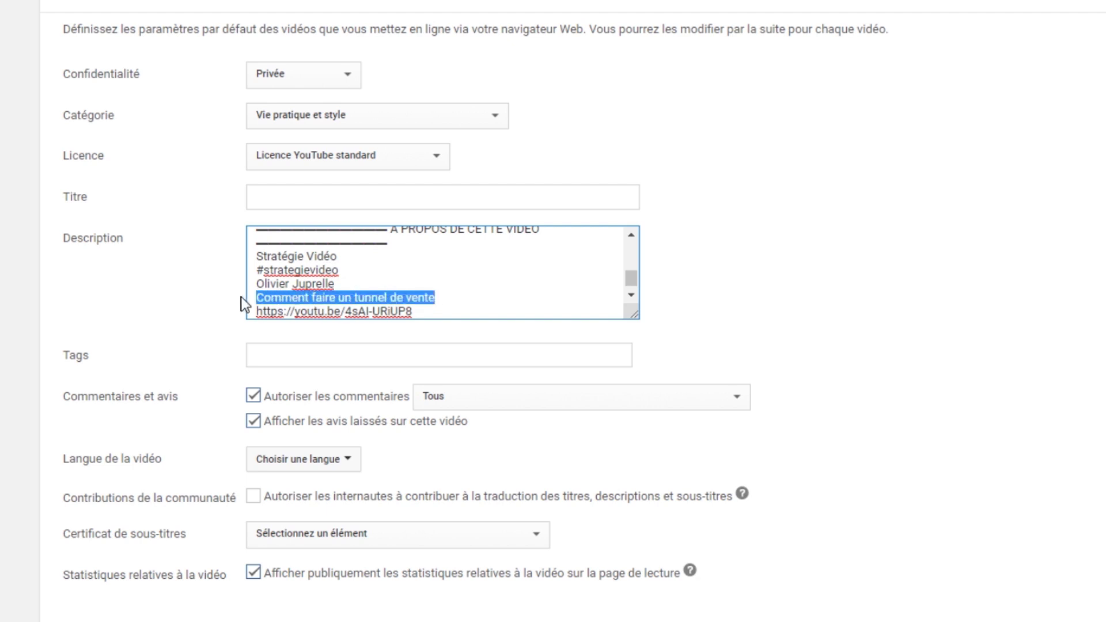
pyautogui.write('MOT CLE PRINCIPAL')
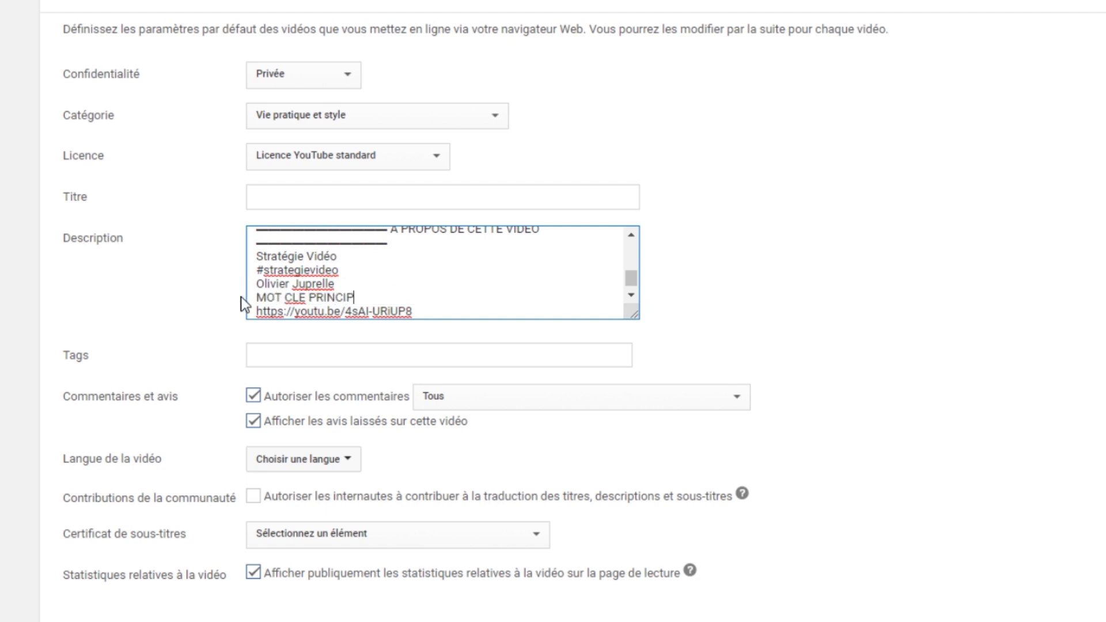
pyautogui.press('Down')
pyautogui.click(254, 293)
pyautogui.hotkey('shift', 'End')
pyautogui.write('U')
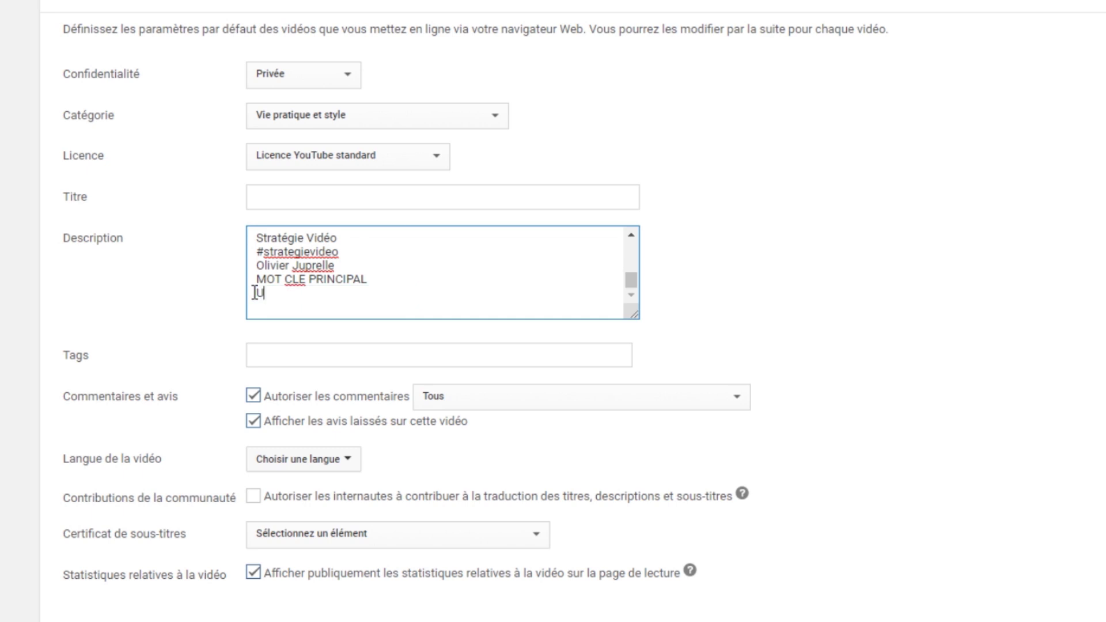
pyautogui.write('RL UNIQUE DE LA VIDEO')
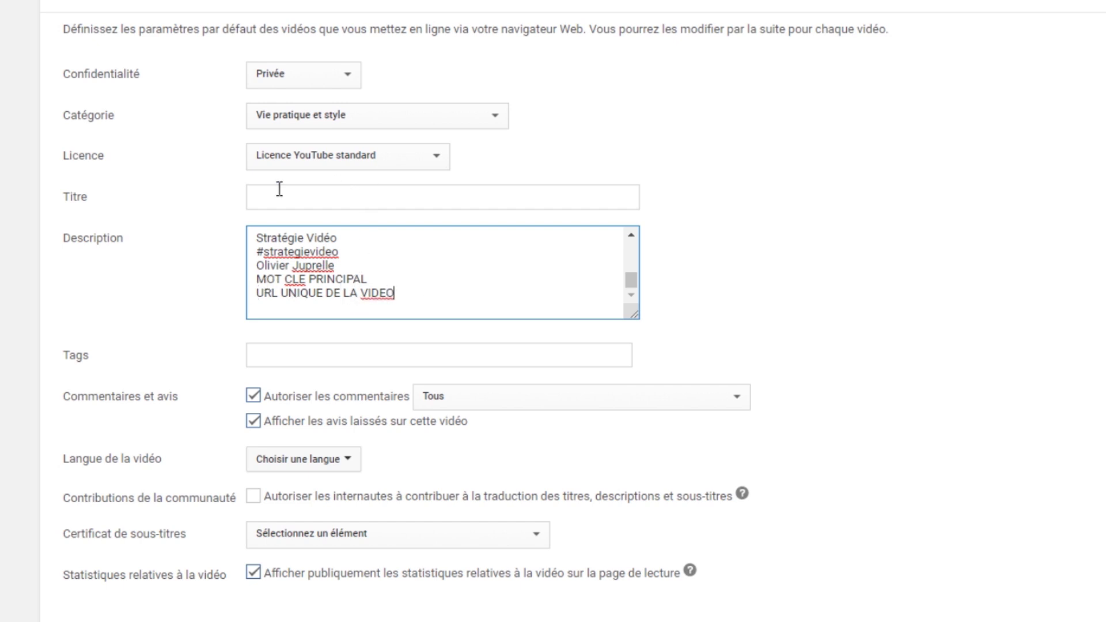
# Step: Add #strategievideo, copied from the description, as the default tag
pyautogui.click(321, 356)
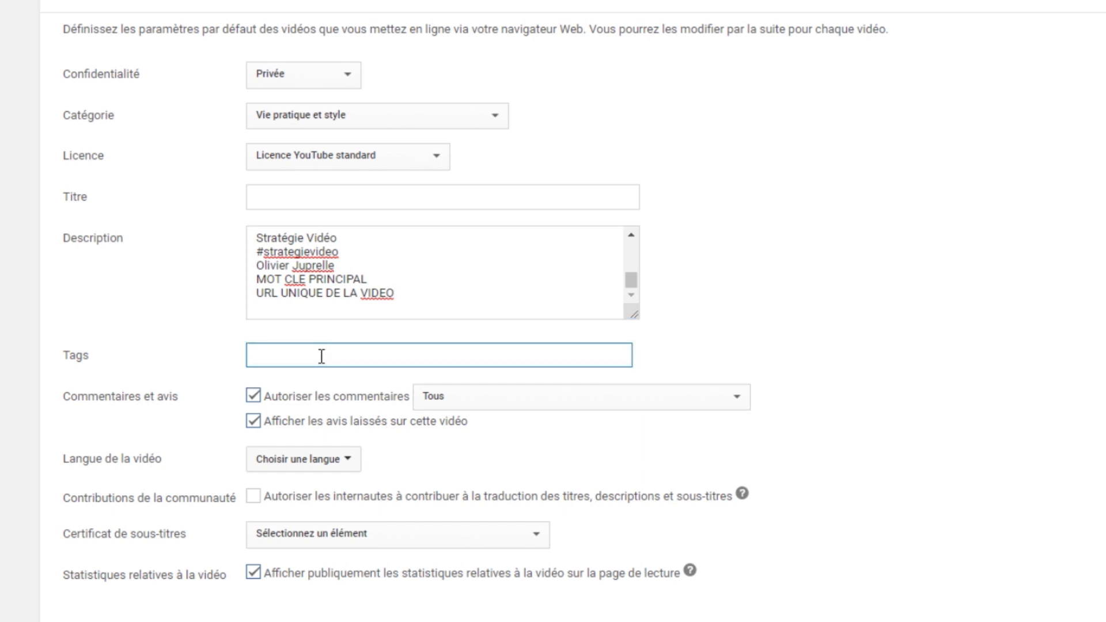
pyautogui.moveTo(340, 251); pyautogui.dragTo(255, 249)
pyautogui.hotkey('ctrl', 'c')
pyautogui.click(318, 357)
pyautogui.hotkey('ctrl', 'v')
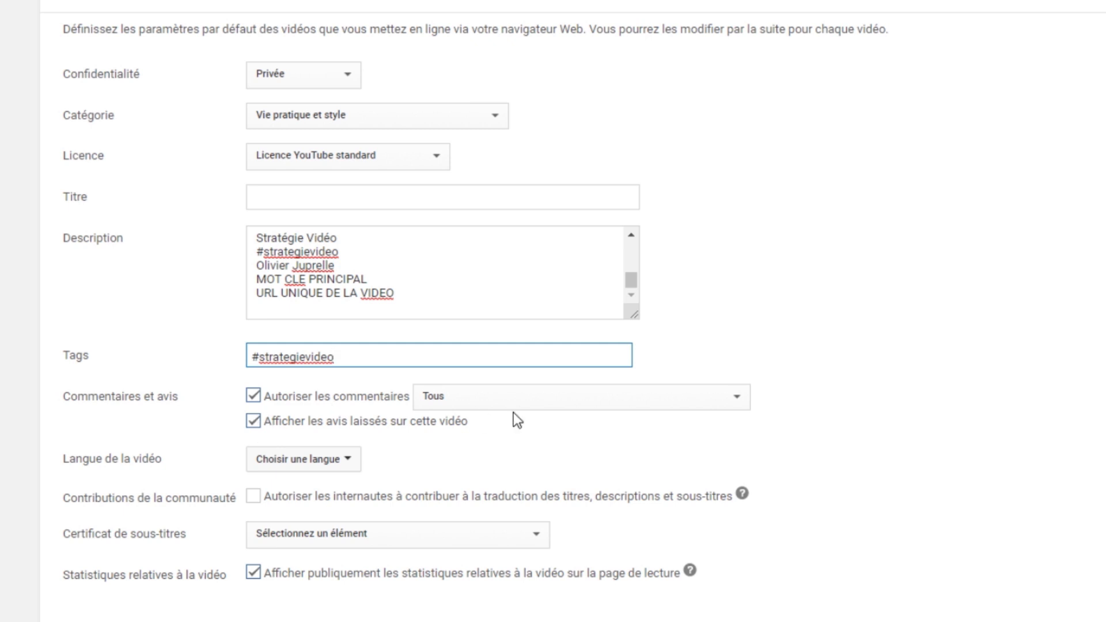
pyautogui.scroll(-2, 604, 444)
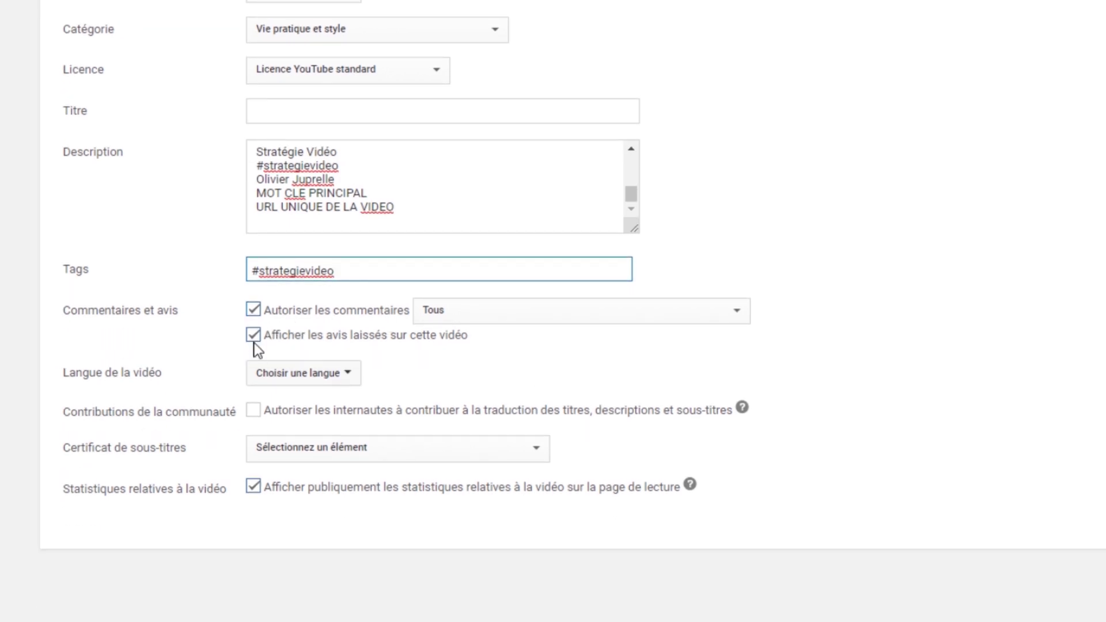
# Step: Set the default video language to Français
pyautogui.click(346, 381)
pyautogui.click(346, 407)
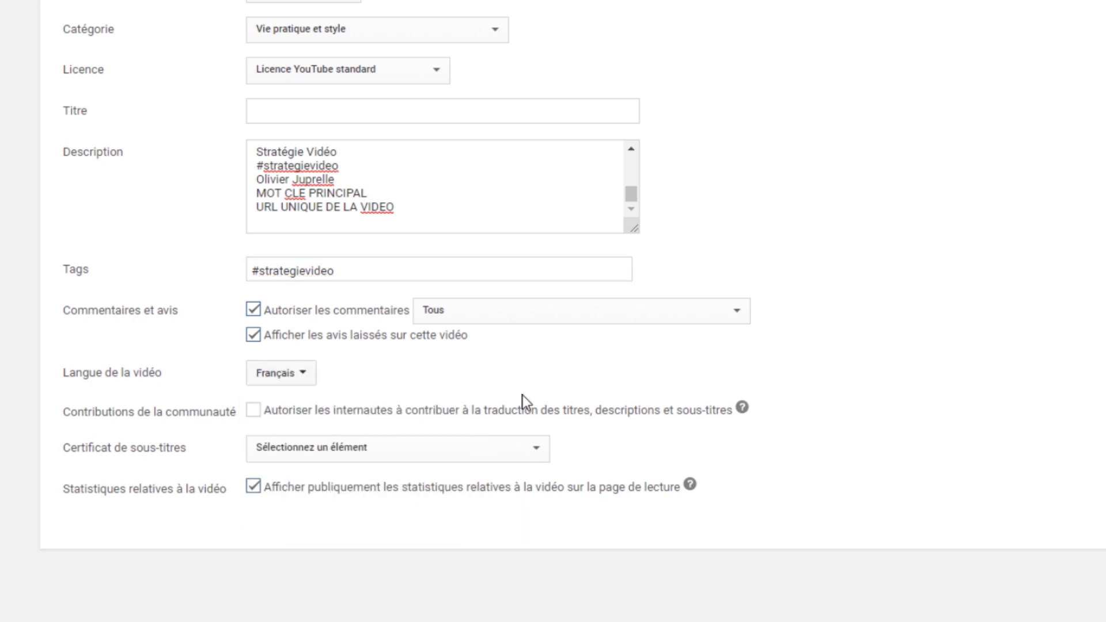
pyautogui.scroll(2, 479, 572)
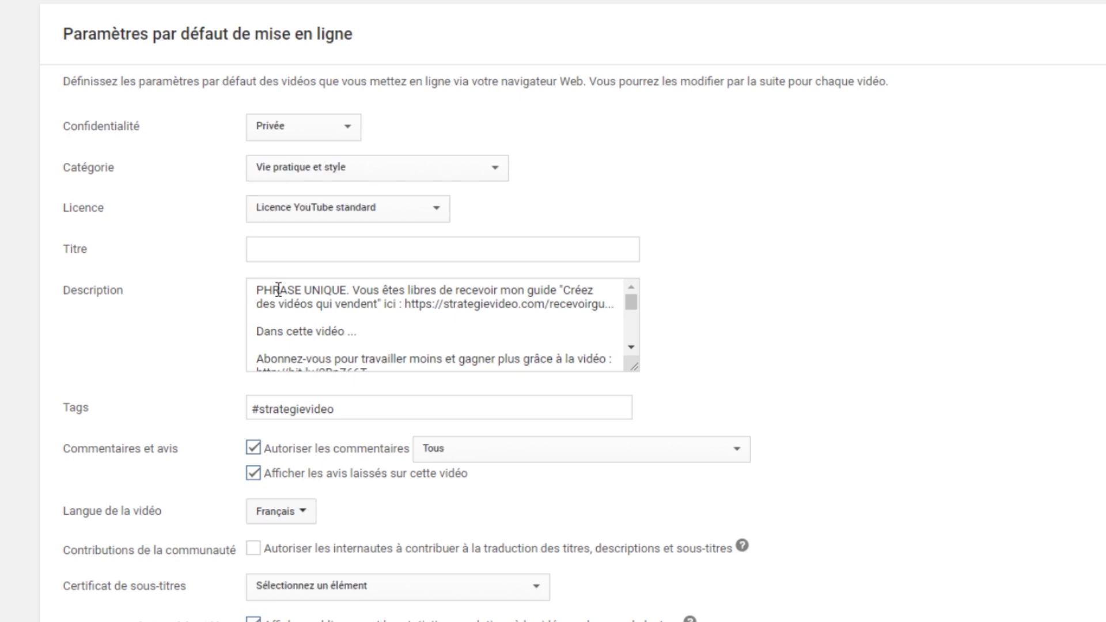
pyautogui.scroll(-3, 422, 350)
pyautogui.scroll(-5, 422, 349)
pyautogui.scroll(10, 442, 316)
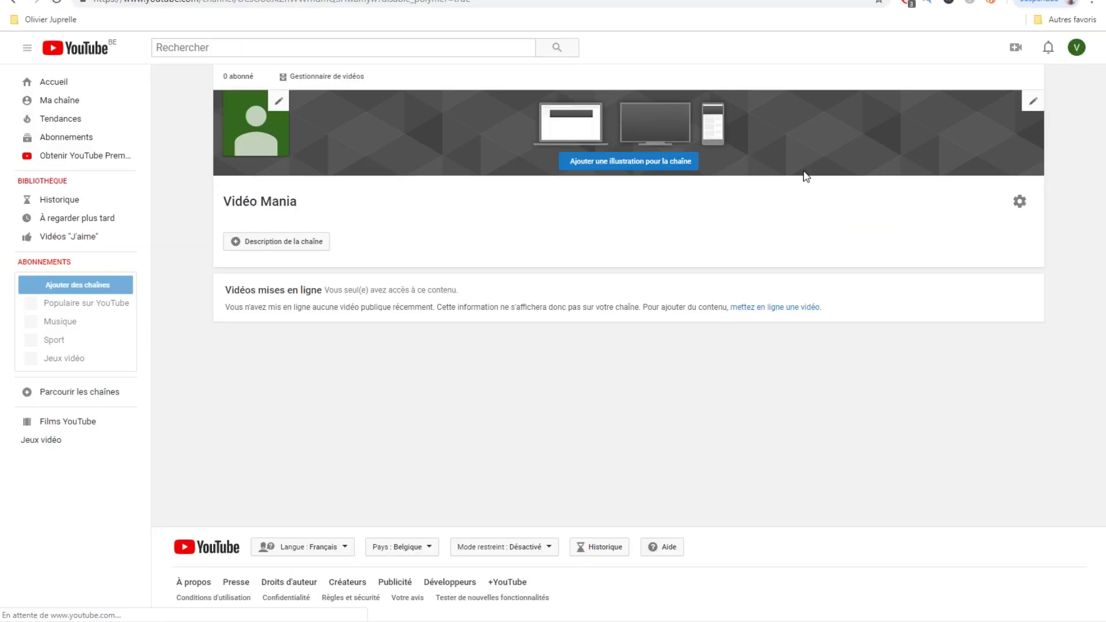
pyautogui.click(642, 163)
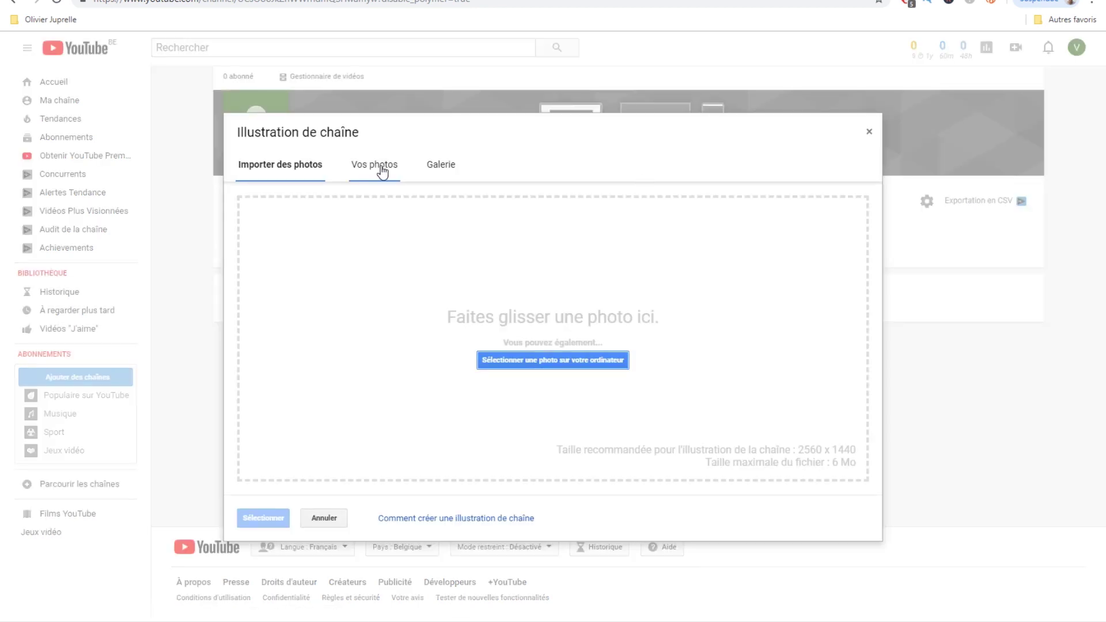
pyautogui.click(441, 170)
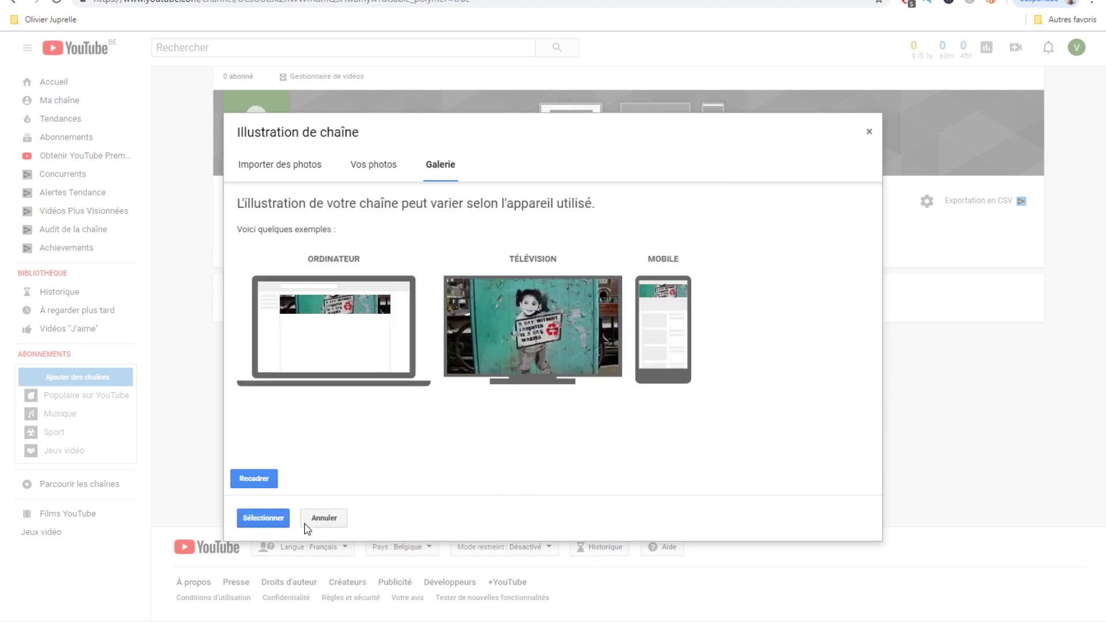
pyautogui.click(263, 518)
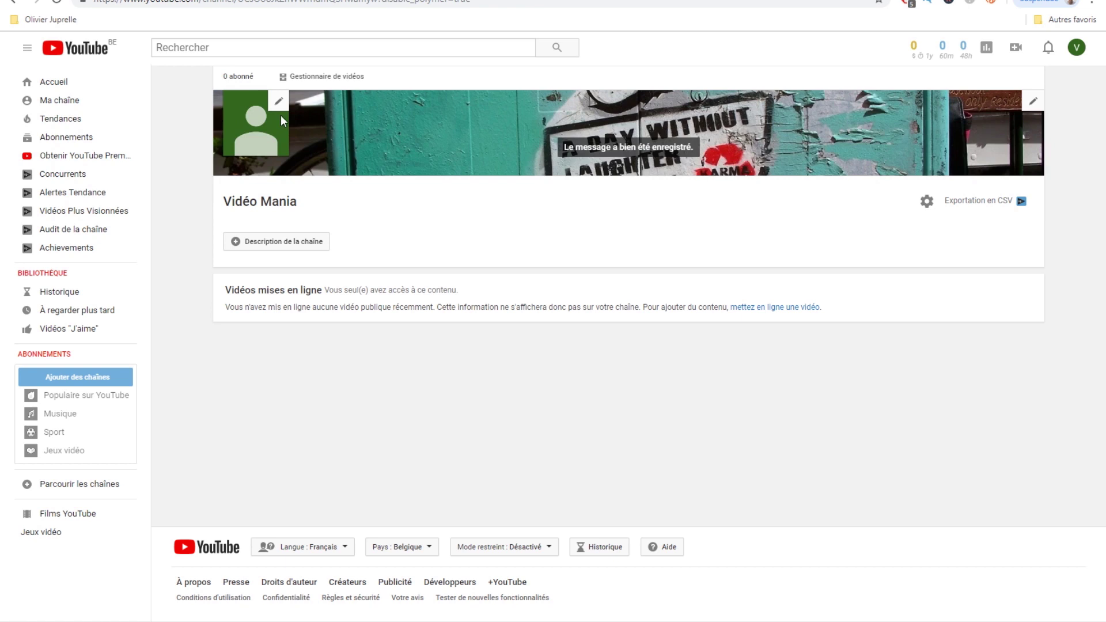
pyautogui.click(280, 103)
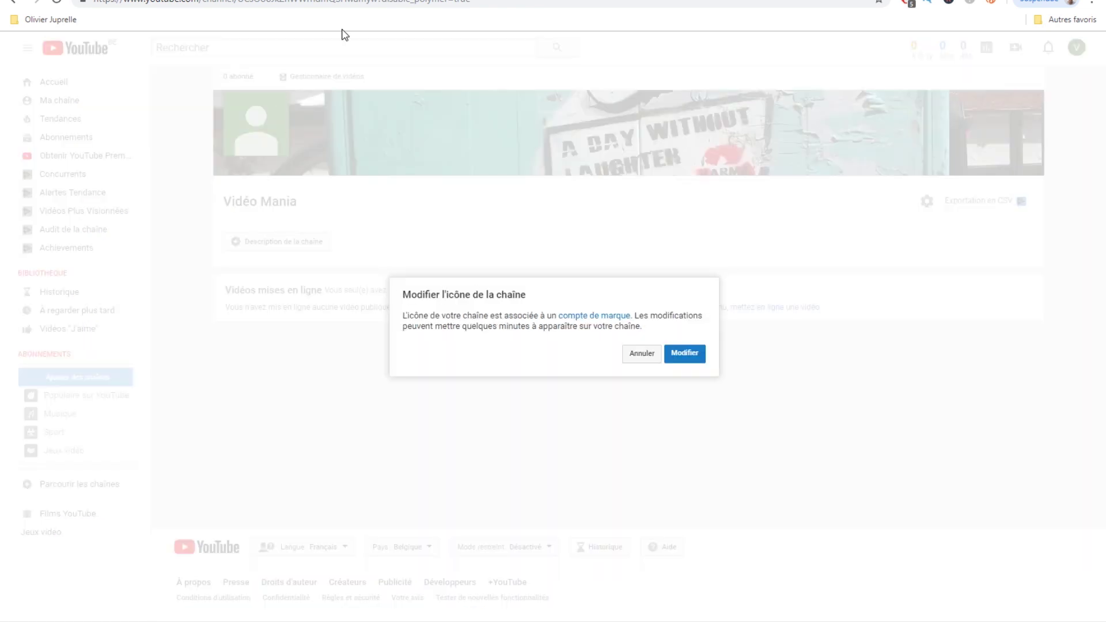
# Step: Upload a portrait photo, crop it to its left part, and save it as the channel icon
pyautogui.click(683, 353)
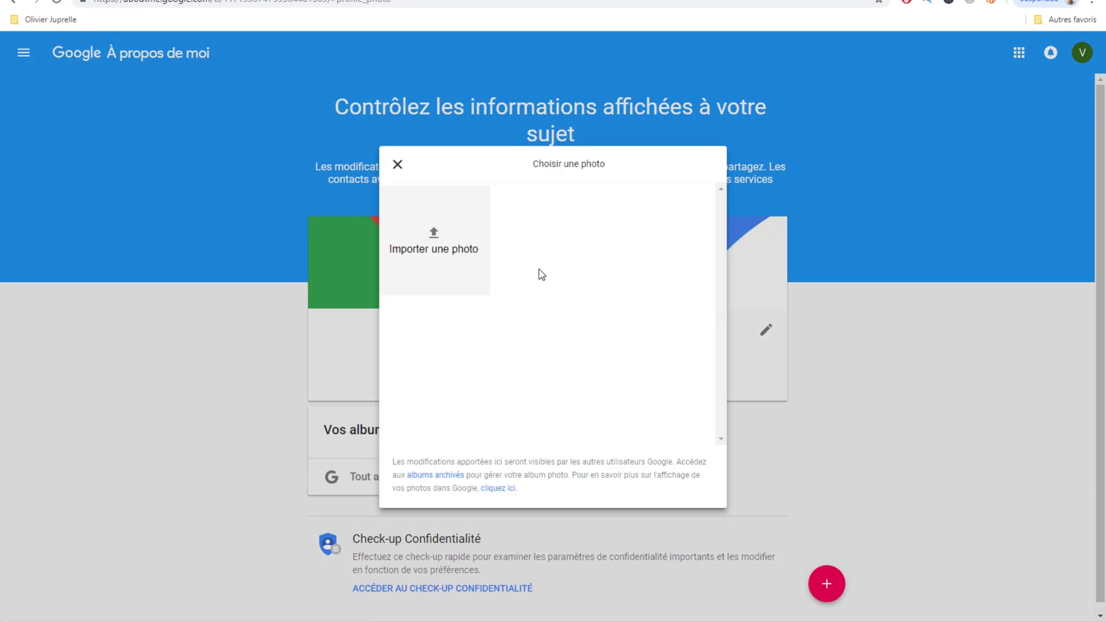
pyautogui.click(461, 270)
pyautogui.click(433, 288)
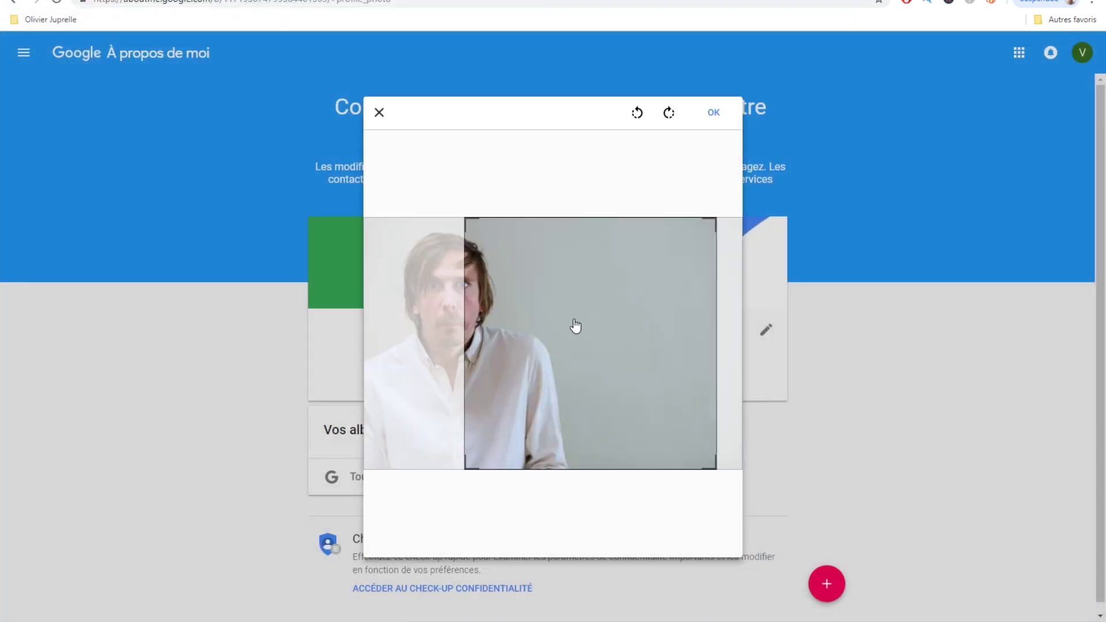
pyautogui.moveTo(575, 323); pyautogui.dragTo(477, 323)
pyautogui.click(713, 112)
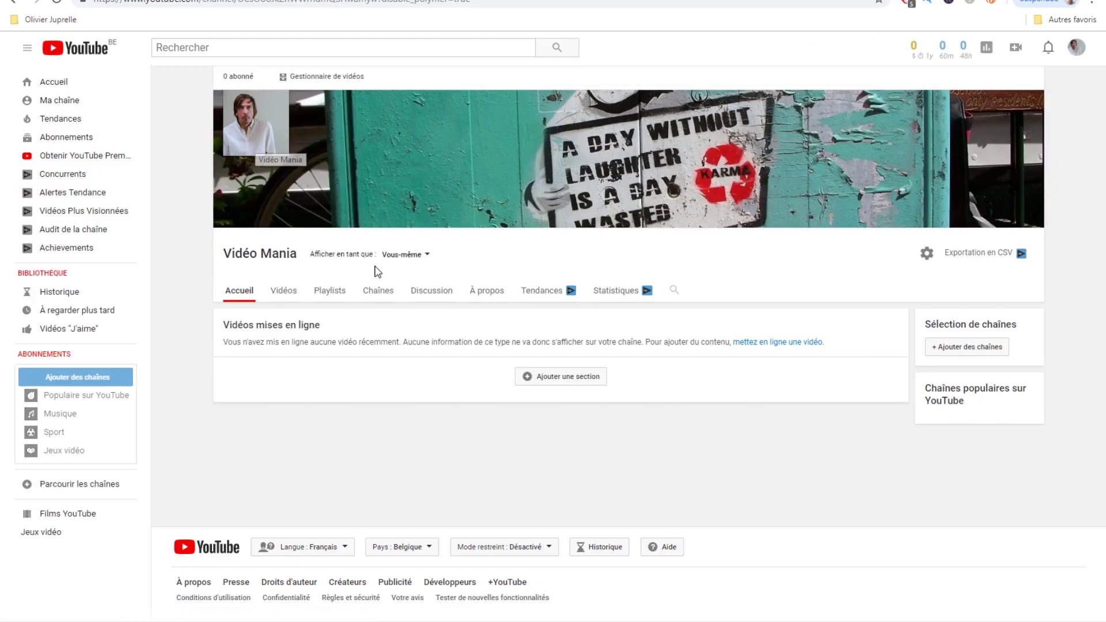
# Step: Open the channel's À propos section with its description, business e-mail and links editors
pyautogui.click(484, 293)
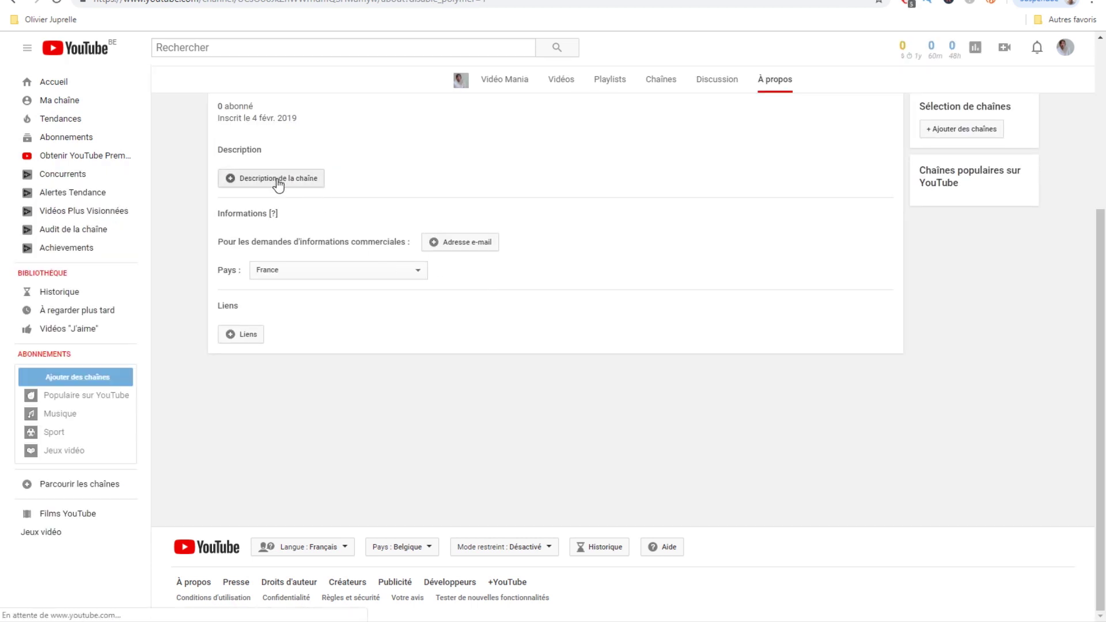
pyautogui.click(279, 182)
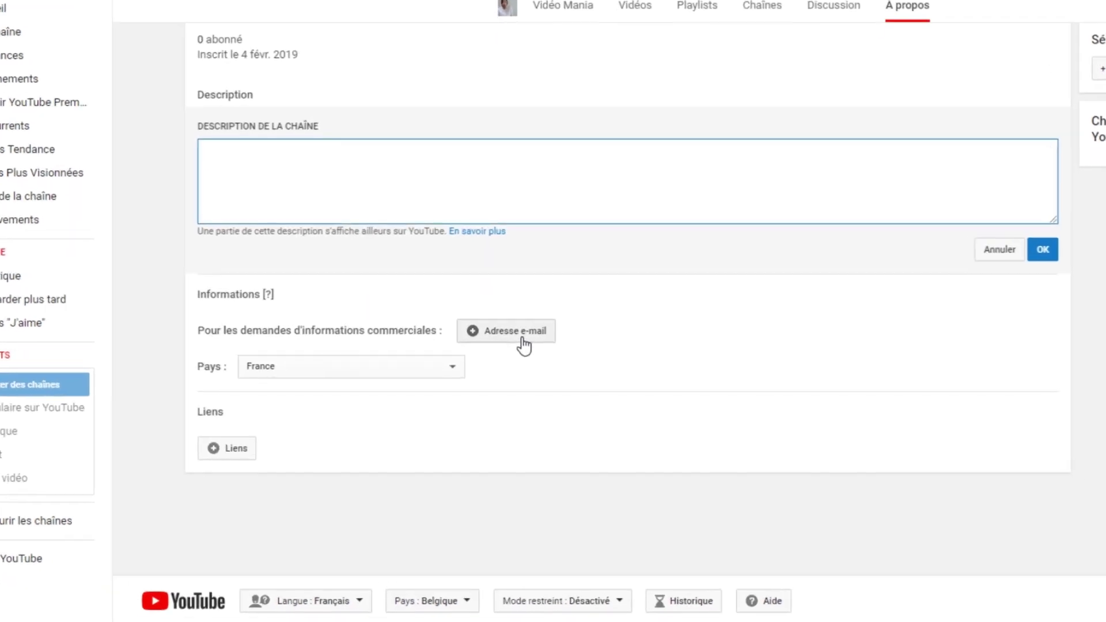
pyautogui.click(506, 338)
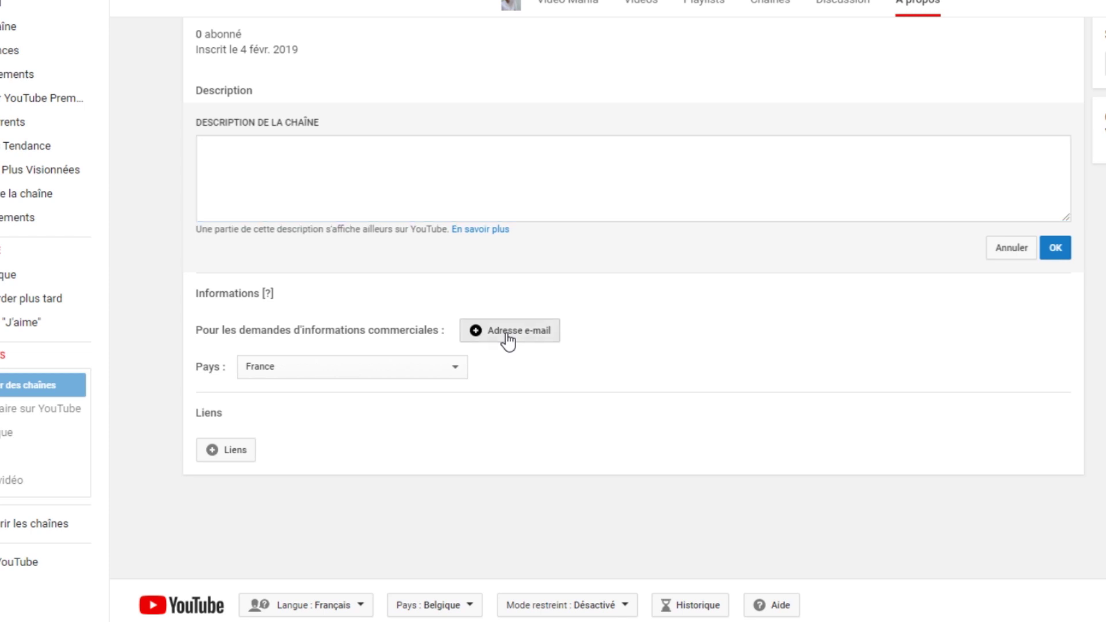
pyautogui.click(231, 500)
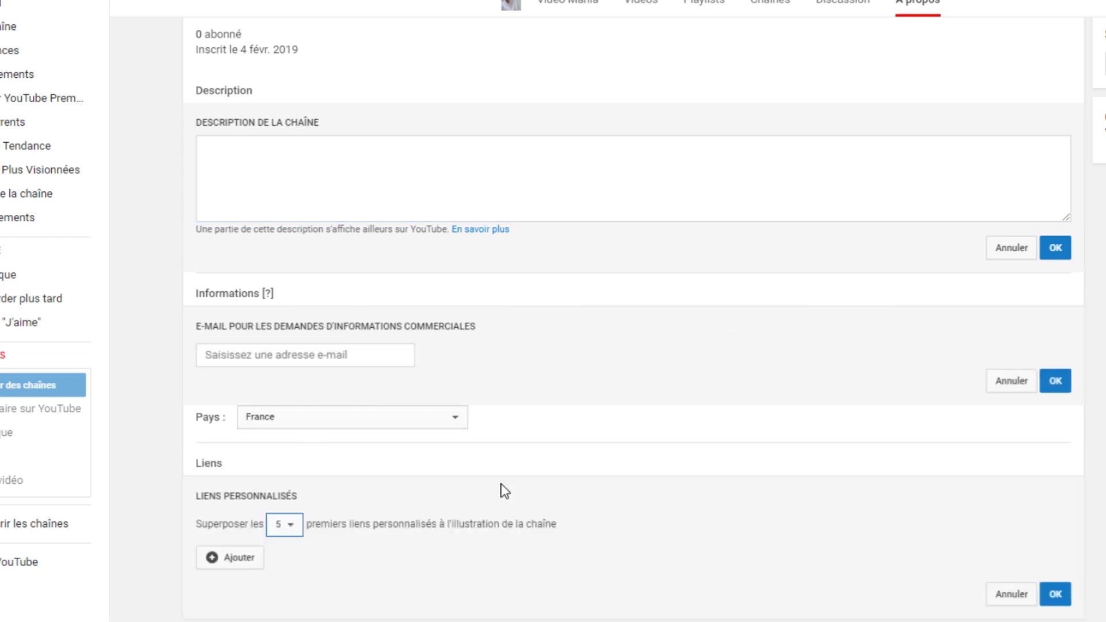
pyautogui.scroll(-2, 361, 468)
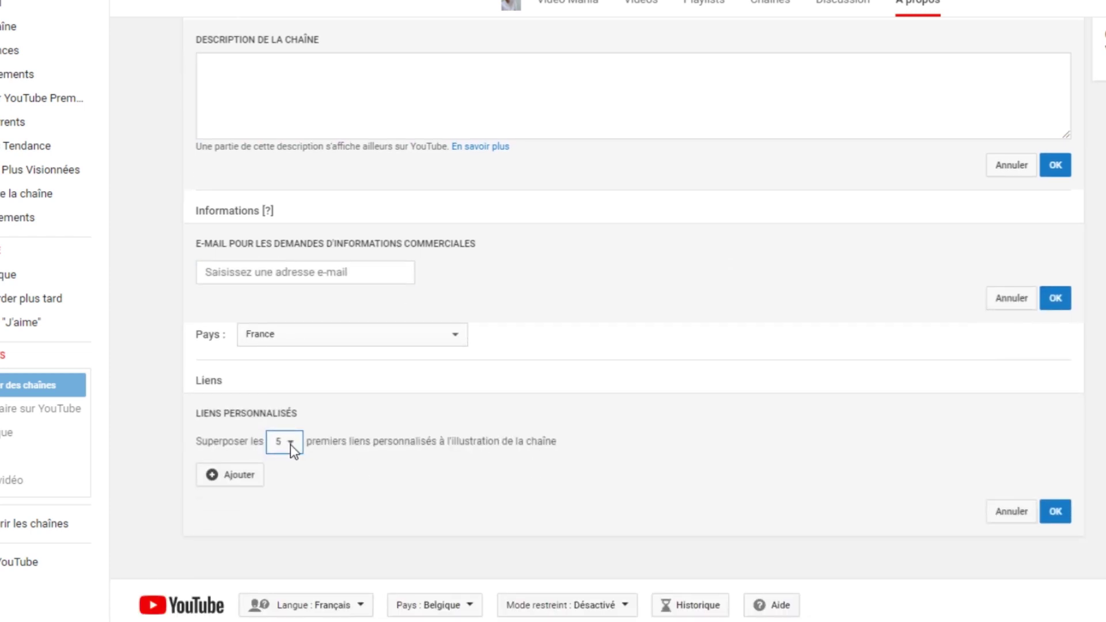
pyautogui.click(242, 482)
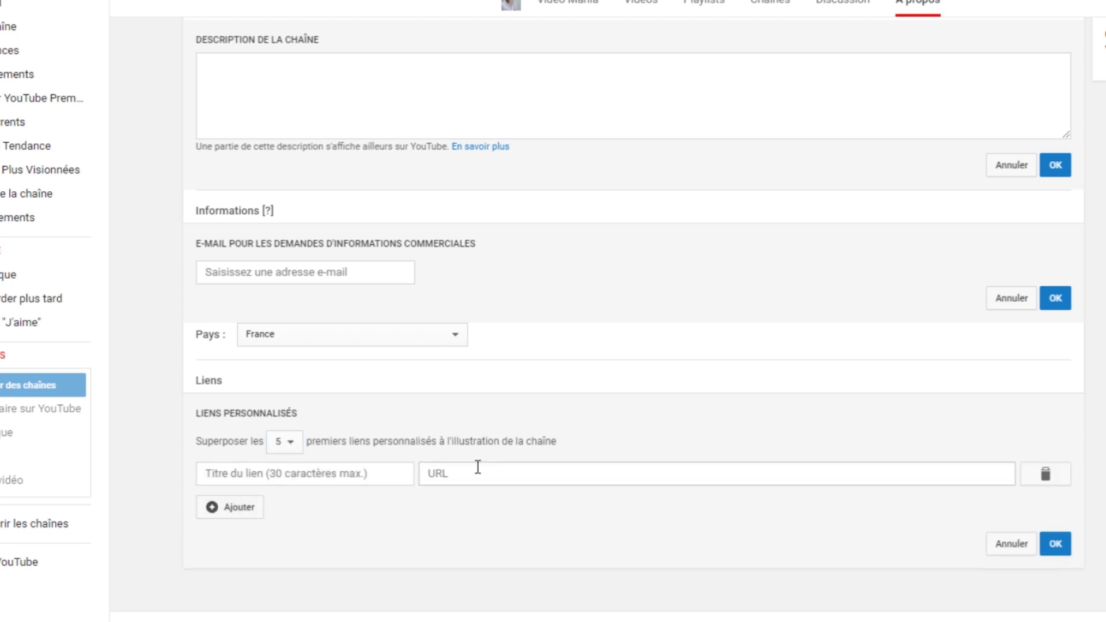
pyautogui.click(261, 477)
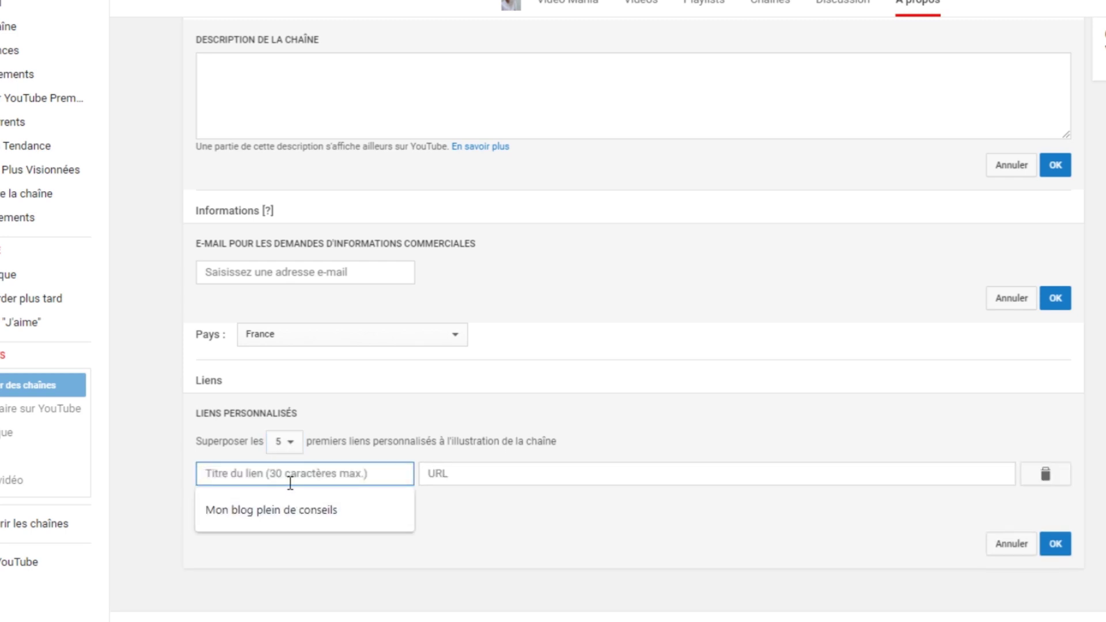
pyautogui.click(289, 502)
pyautogui.click(424, 473)
pyautogui.click(496, 517)
pyautogui.click(1057, 546)
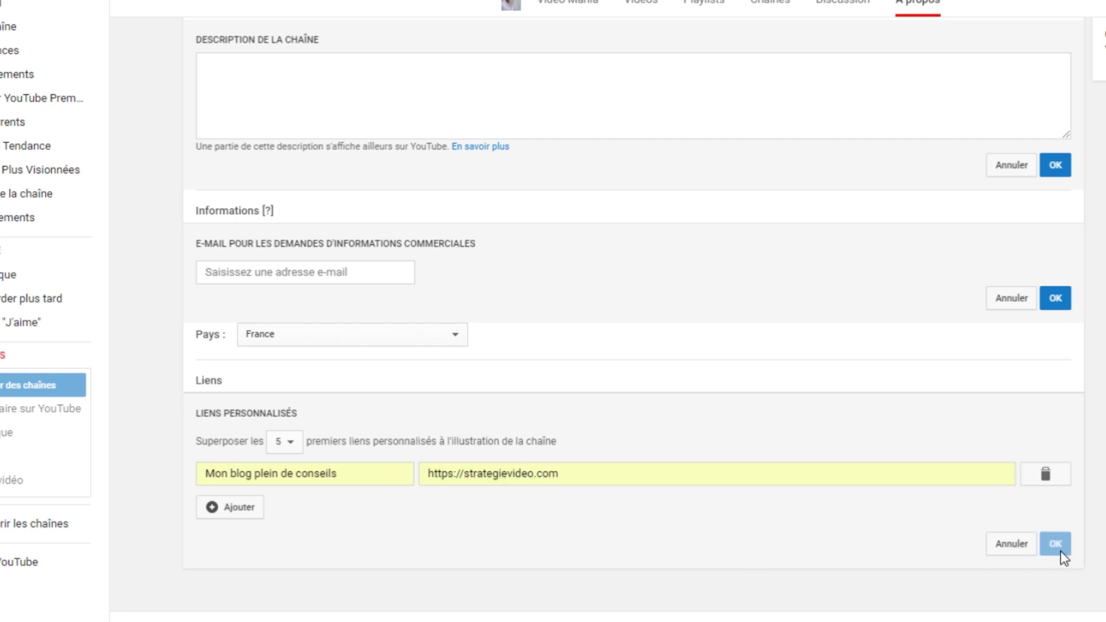
pyautogui.scroll(5, 618, 344)
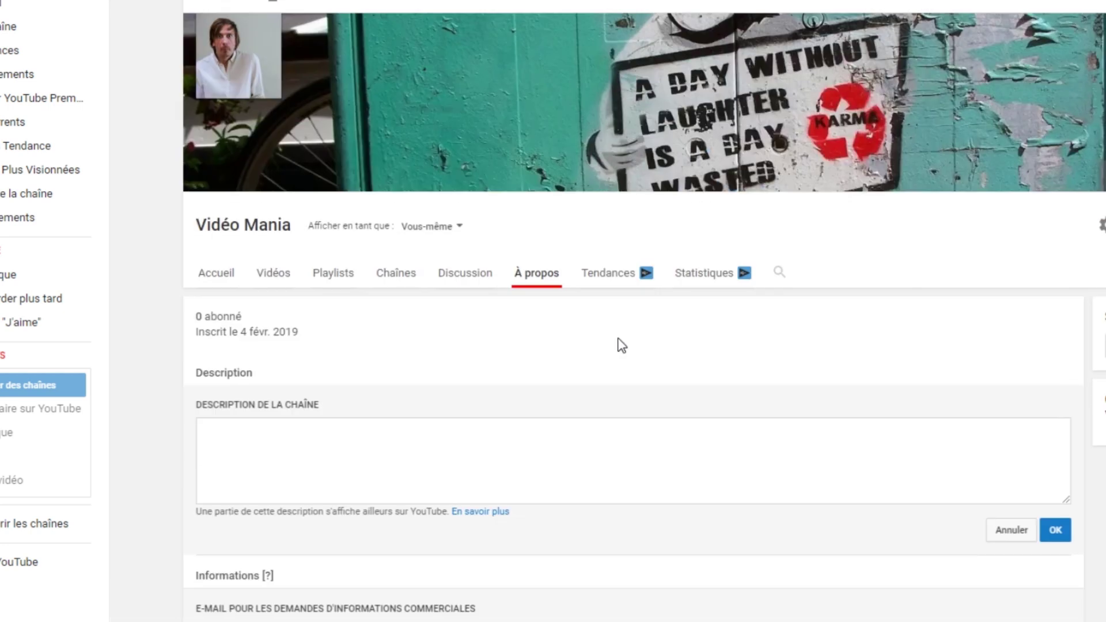